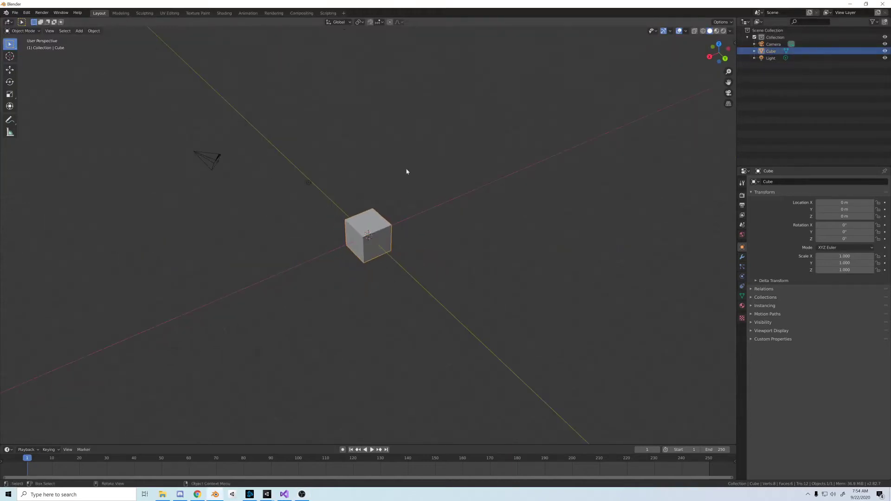
pyautogui.scroll(-5, 410, 150)
# Step: Delete the camera and light, then apply a Subdivision Surface modifier to the cube
pyautogui.moveTo(380, 150); pyautogui.dragTo(293, 220)
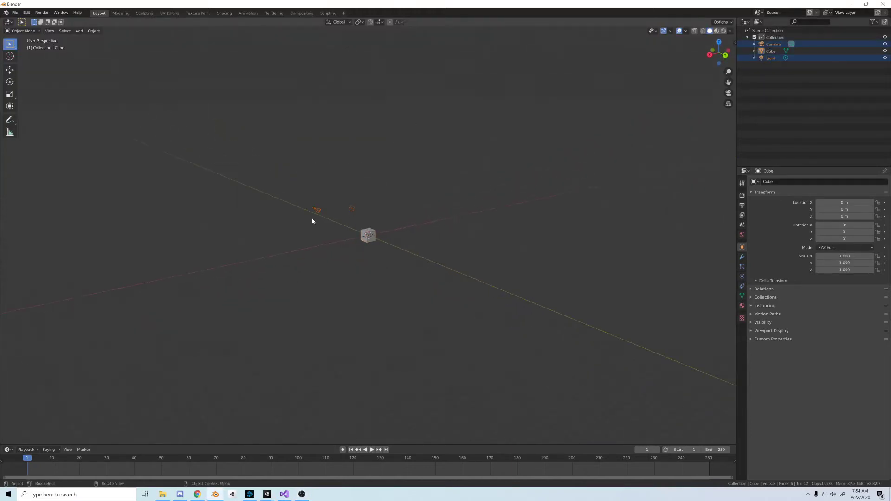
pyautogui.press('Delete')
pyautogui.scroll(4, 390, 231)
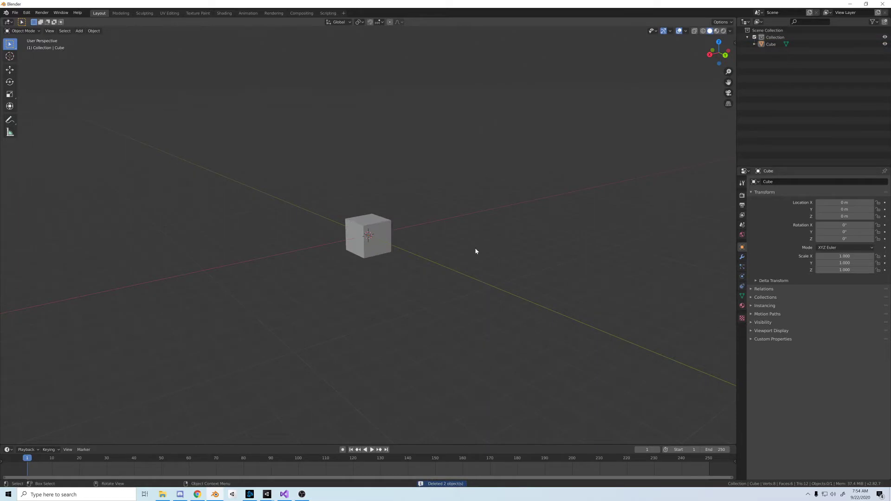
pyautogui.click(743, 258)
pyautogui.click(783, 182)
pyautogui.click(751, 298)
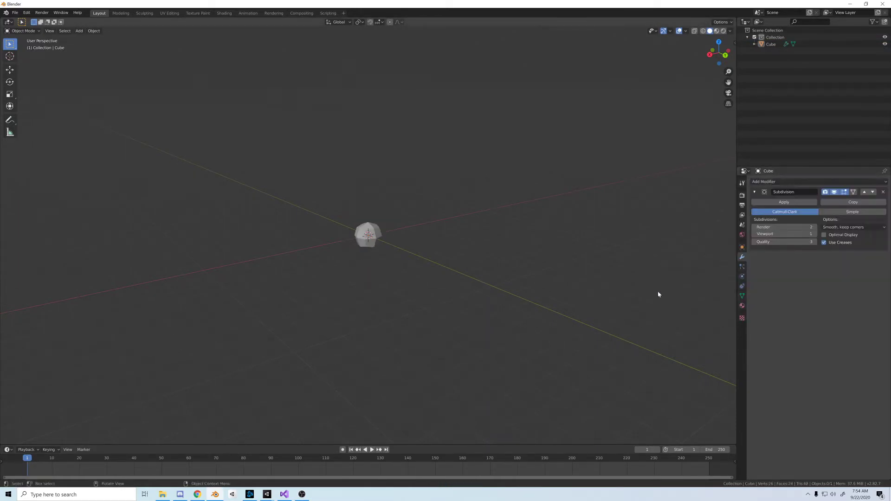
pyautogui.click(776, 202)
# Step: Apply a Solidify modifier to thicken the sphere and shade it smooth
pyautogui.click(783, 182)
pyautogui.click(748, 295)
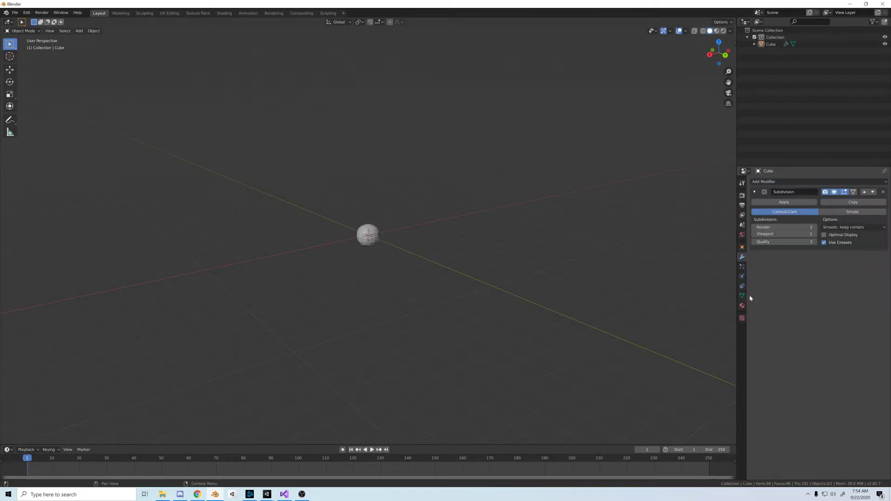
pyautogui.click(776, 202)
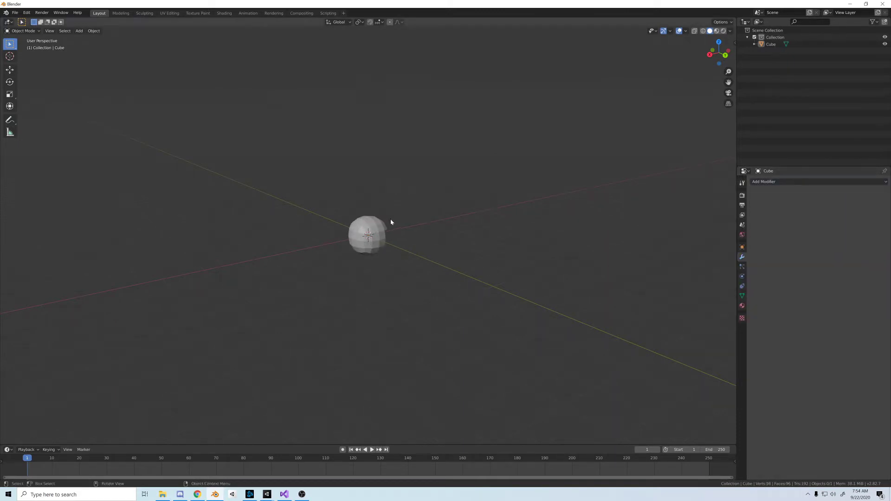
pyautogui.moveTo(400, 221); pyautogui.dragTo(380, 217, button='middle')
pyautogui.click(387, 234)
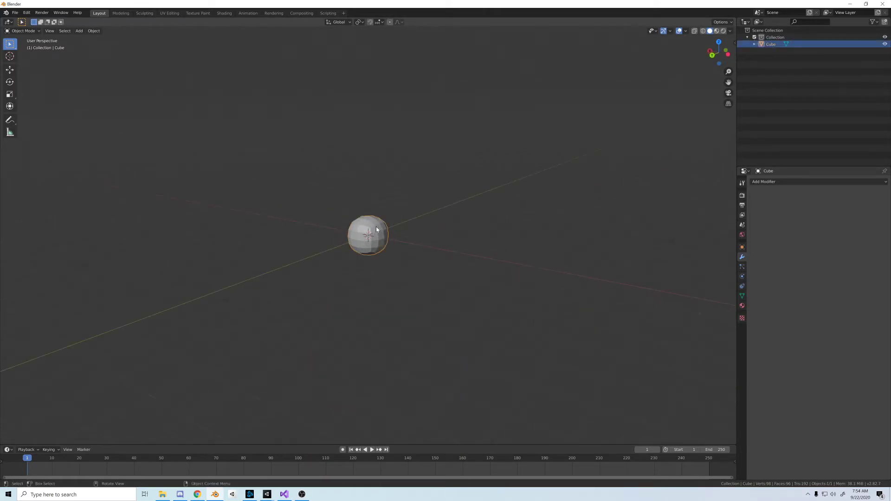
pyautogui.rightClick(369, 228)
pyautogui.click(368, 227)
pyautogui.click(392, 254)
pyautogui.moveTo(391, 254)
pyautogui.mouseDown(button='middle')
pyautogui.moveTo(446, 229)
pyautogui.moveTo(510, 258)
pyautogui.moveTo(431, 262)
pyautogui.mouseUp(button='middle')
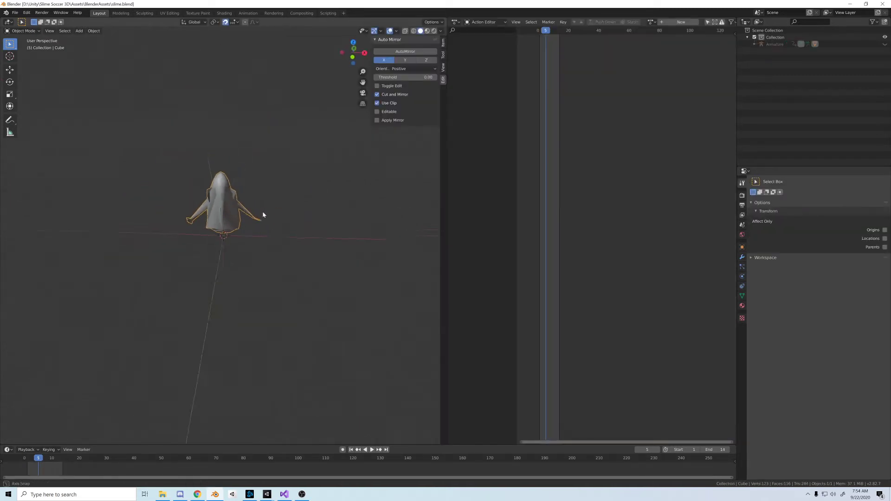
# Step: Preview the slime model with its blue material and orbit around it
pyautogui.moveTo(263, 215); pyautogui.dragTo(256, 199, button='middle')
pyautogui.click(427, 31)
pyautogui.moveTo(269, 134)
pyautogui.mouseDown(button='middle')
pyautogui.moveTo(326, 139)
pyautogui.moveTo(333, 163)
pyautogui.moveTo(213, 135)
pyautogui.mouseUp(button='middle')
# Step: Switch the viewport to rendered shading and add a plane, leaving edit mode
pyautogui.click(435, 30)
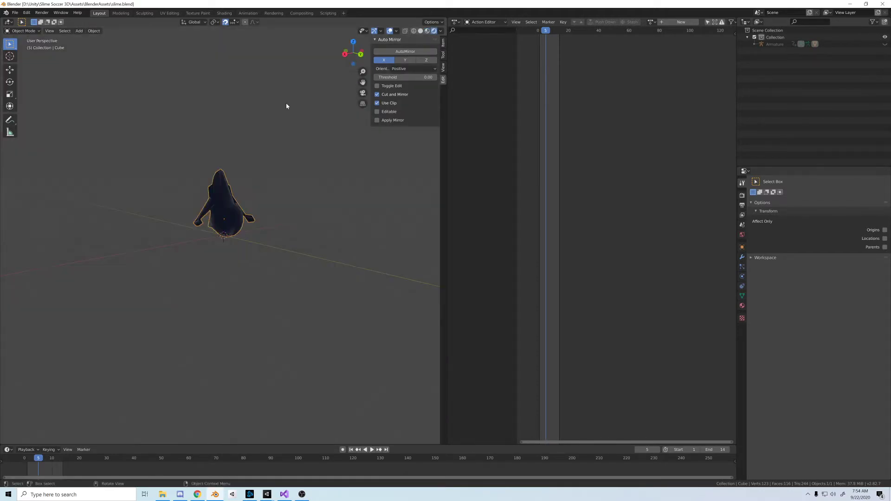
pyautogui.moveTo(263, 118)
pyautogui.mouseDown(button='middle')
pyautogui.moveTo(312, 120)
pyautogui.moveTo(323, 163)
pyautogui.moveTo(366, 126)
pyautogui.moveTo(277, 140)
pyautogui.moveTo(304, 139)
pyautogui.mouseUp(button='middle')
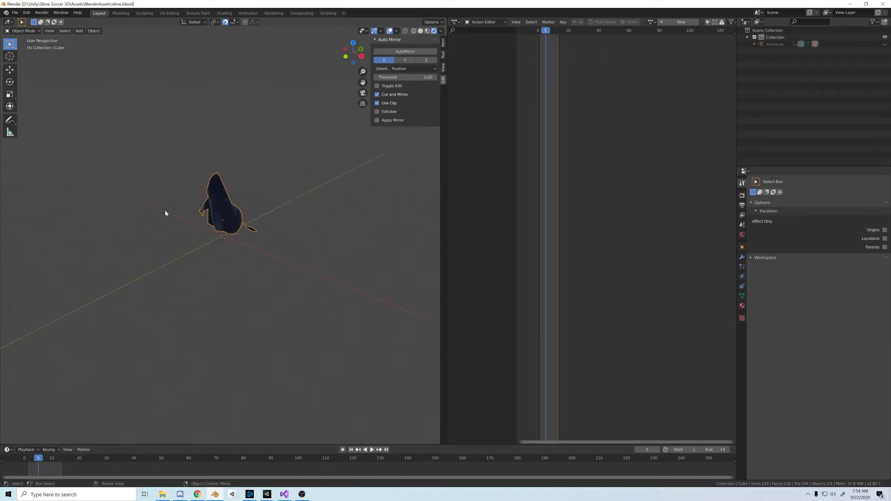
pyautogui.hotkey('shift', 'a')
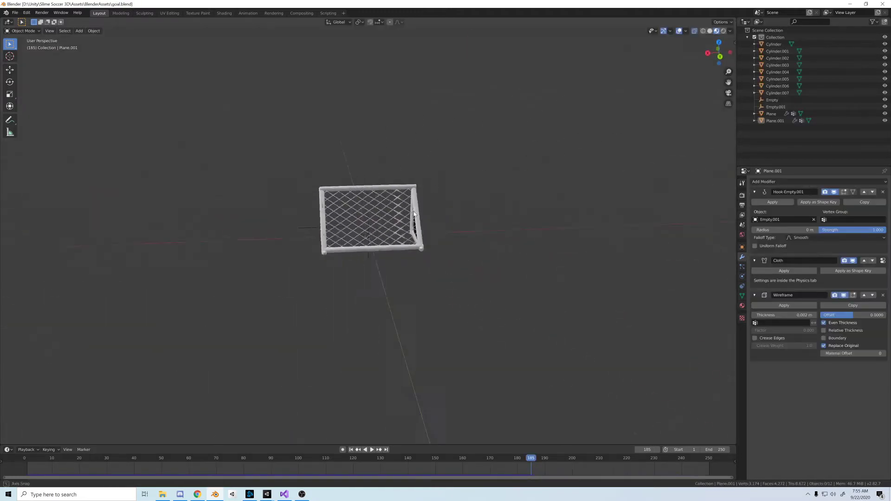
pyautogui.moveTo(414, 213)
pyautogui.mouseDown(button='middle')
pyautogui.moveTo(444, 199)
pyautogui.moveTo(509, 208)
pyautogui.moveTo(335, 207)
pyautogui.moveTo(332, 218)
pyautogui.moveTo(378, 201)
pyautogui.mouseUp(button='middle')
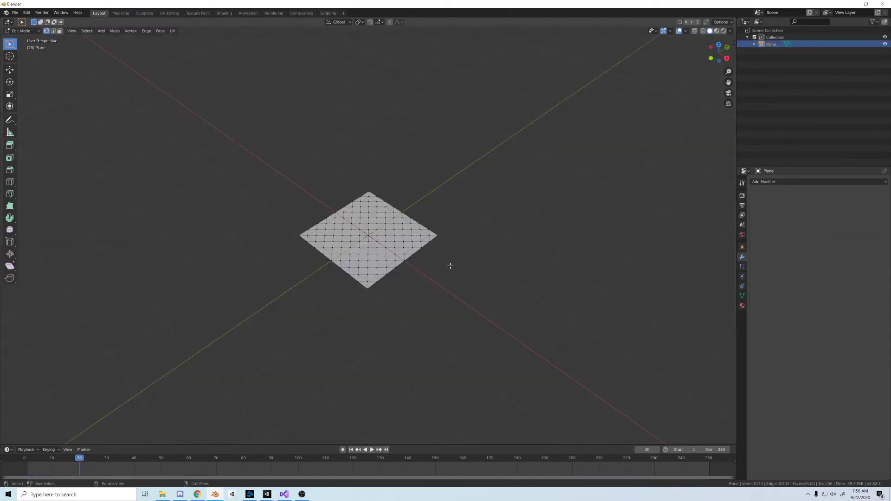
pyautogui.press('Tab')
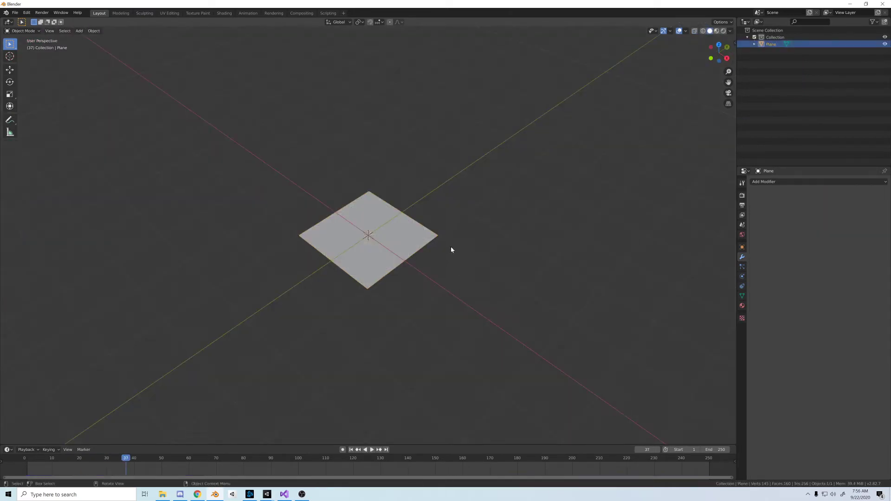
# Step: Select the plane and add a Wireframe modifier to it
pyautogui.click(745, 298)
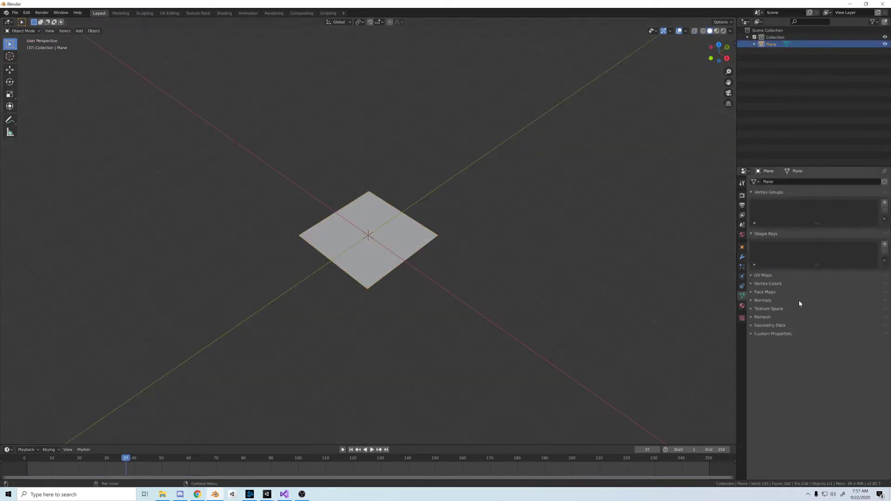
pyautogui.click(512, 256)
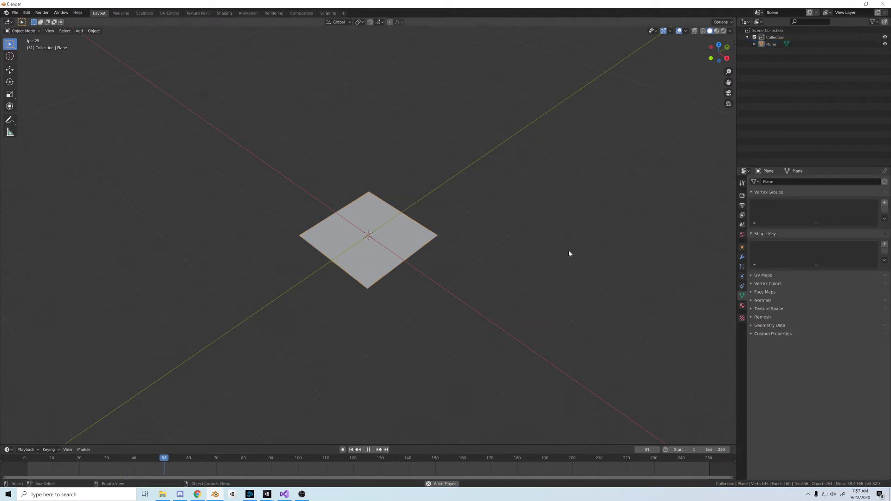
pyautogui.moveTo(534, 250); pyautogui.dragTo(408, 240, button='middle')
pyautogui.click(409, 240)
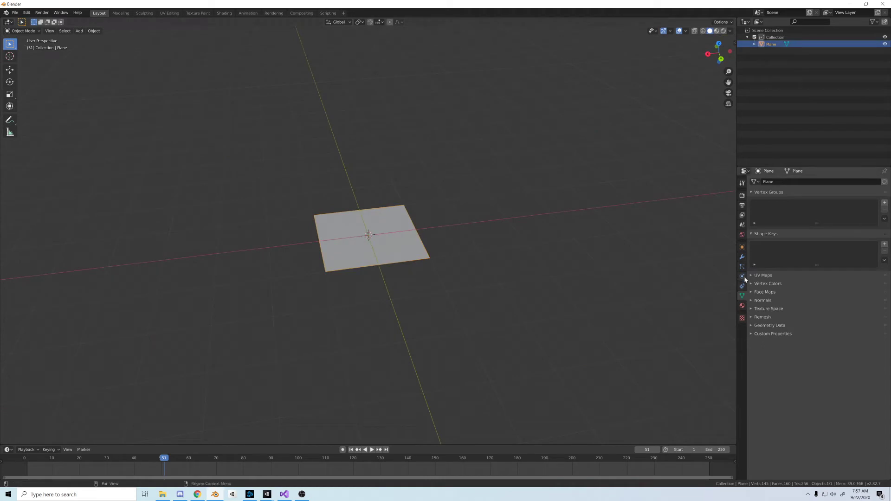
pyautogui.click(742, 257)
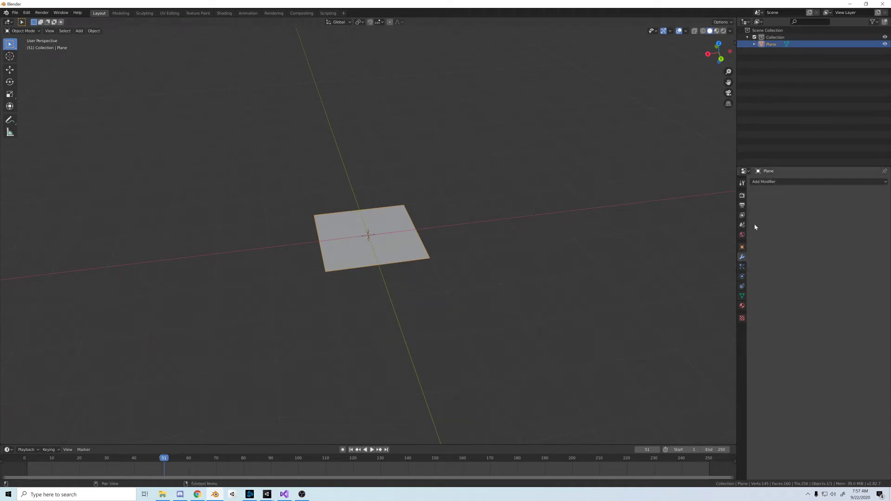
pyautogui.click(766, 182)
pyautogui.click(747, 312)
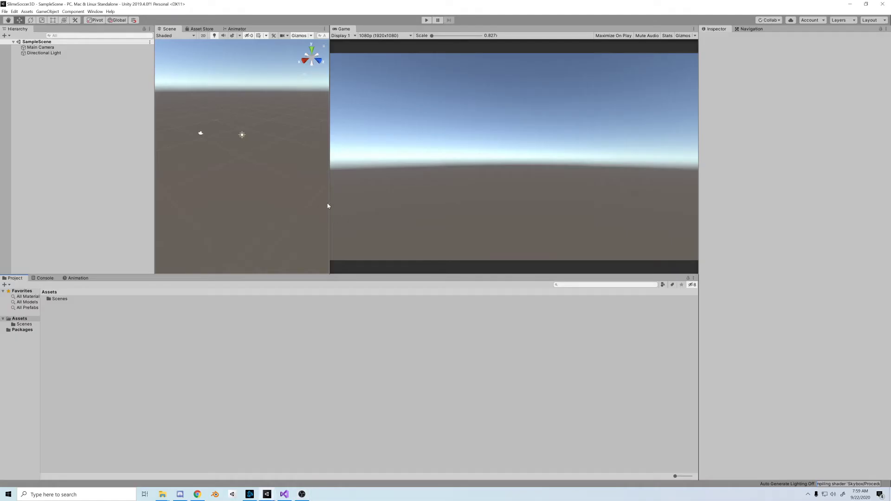
# Step: Create a cube in the Scene view and edit its X position
pyautogui.moveTo(368, 202); pyautogui.dragTo(399, 202)
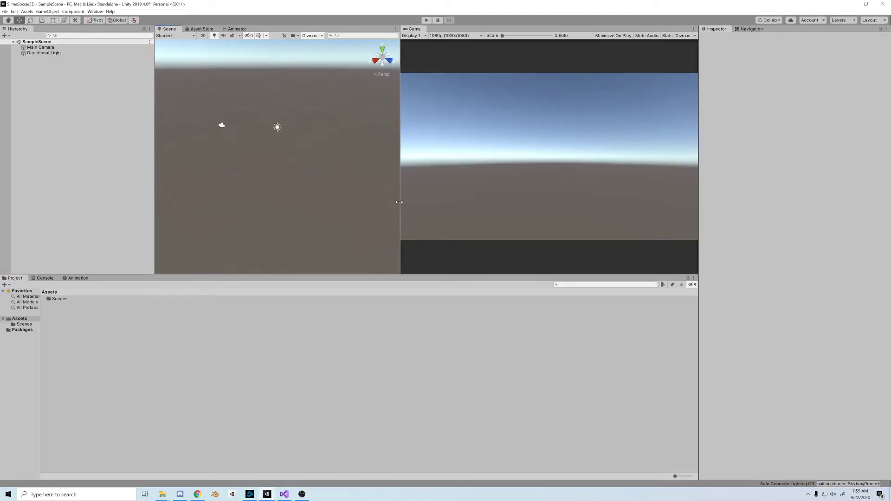
pyautogui.moveTo(286, 197); pyautogui.dragTo(309, 165, button='middle')
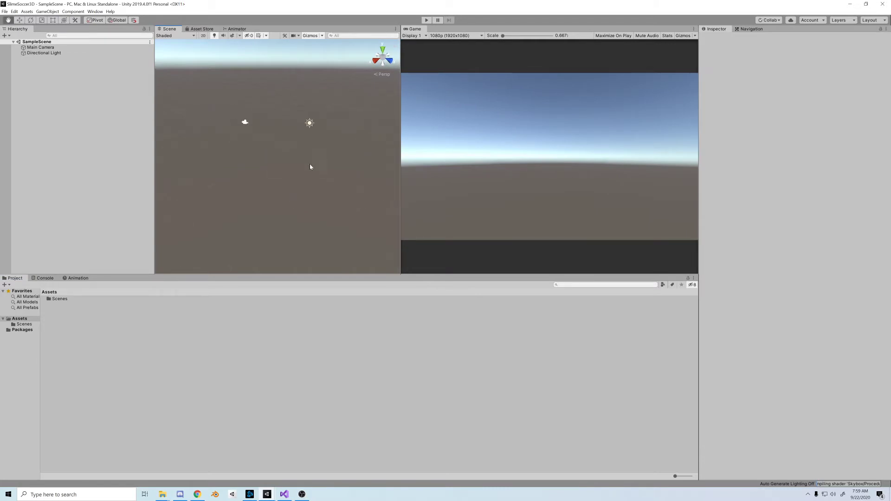
pyautogui.click(247, 126)
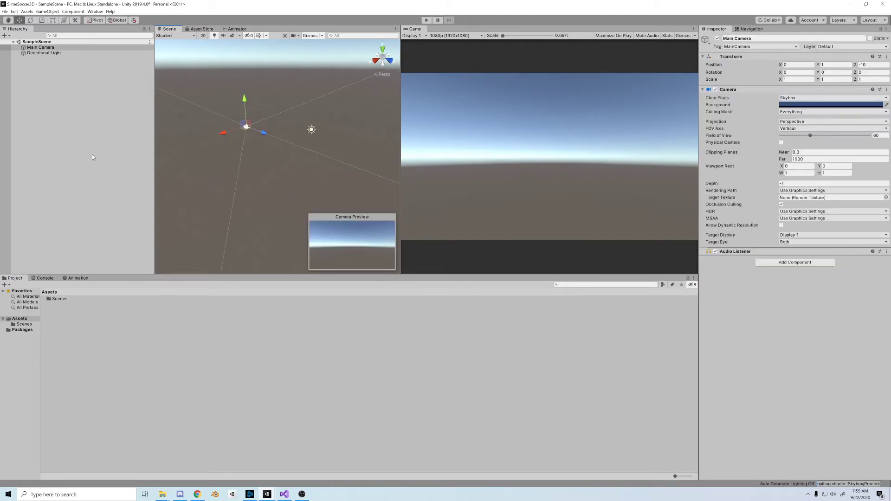
pyautogui.rightClick(61, 142)
pyautogui.moveTo(79, 209)
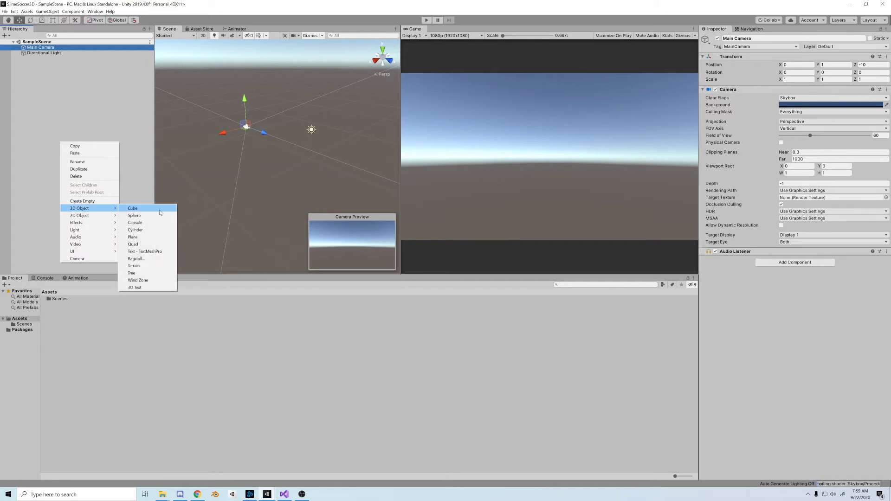
pyautogui.click(159, 210)
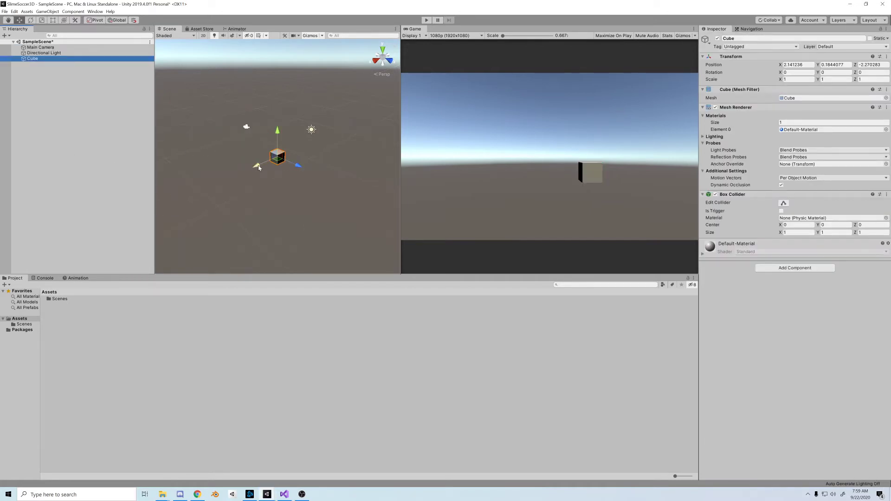
pyautogui.click(794, 65)
pyautogui.write('0')
pyautogui.press('Tab')
pyautogui.write('0')
pyautogui.press('Tab')
pyautogui.write('0')
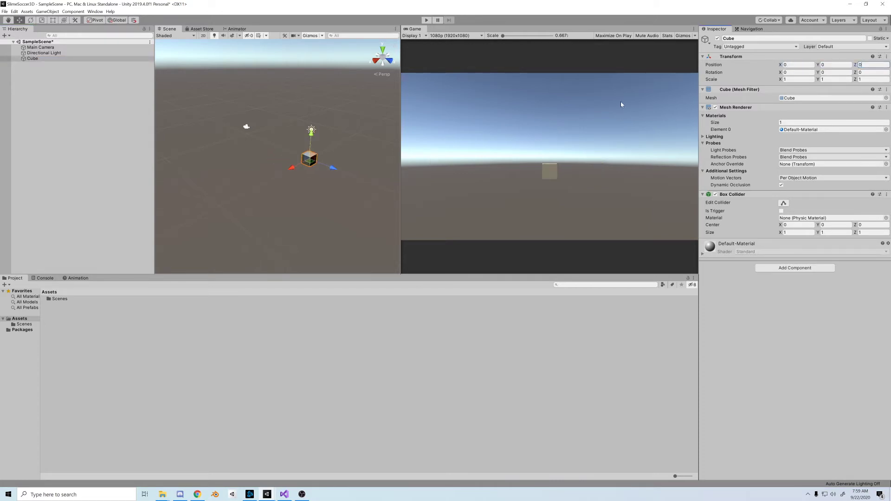
# Step: Widen the cube into a flat floor slab and lower it to Y -2.58
pyautogui.click(246, 127)
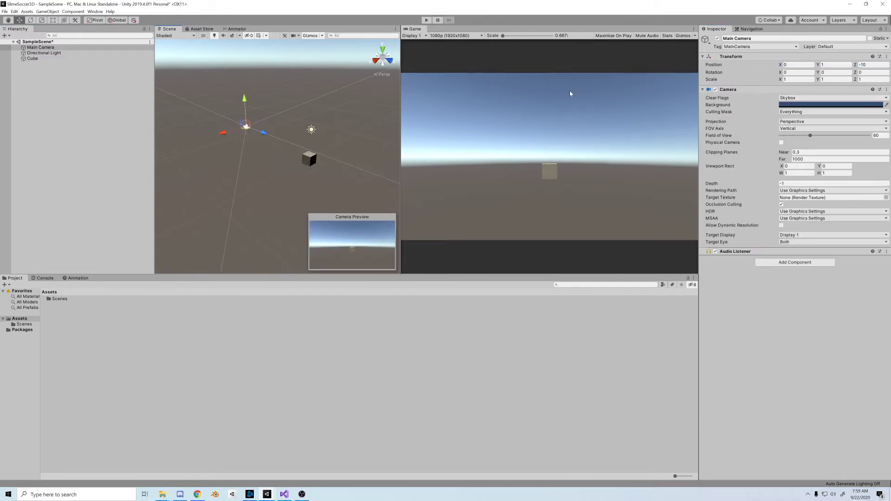
pyautogui.write('0')
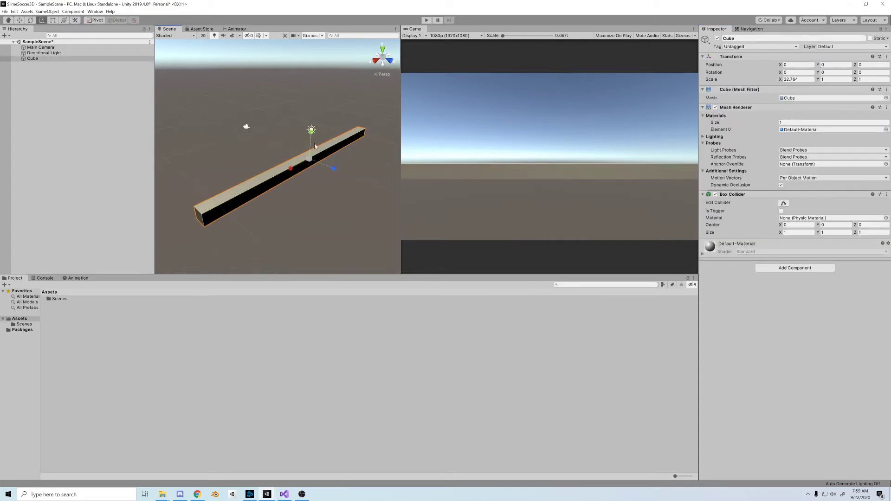
pyautogui.moveTo(315, 148)
pyautogui.mouseDown()
pyautogui.moveTo(337, 157)
pyautogui.moveTo(313, 152)
pyautogui.mouseUp()
pyautogui.press('w')
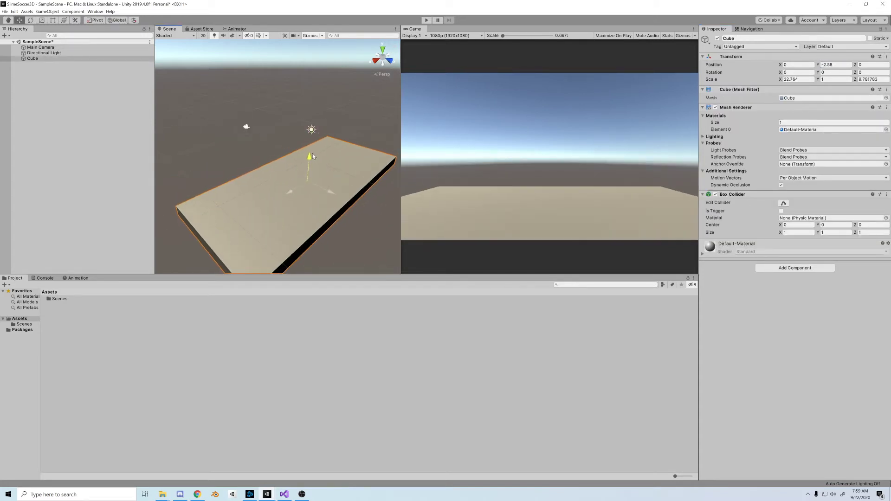
pyautogui.click(246, 127)
pyautogui.click(339, 183)
# Step: Create a Blender folder in Assets and import the goal, slime and soccerball .blend files
pyautogui.rightClick(66, 320)
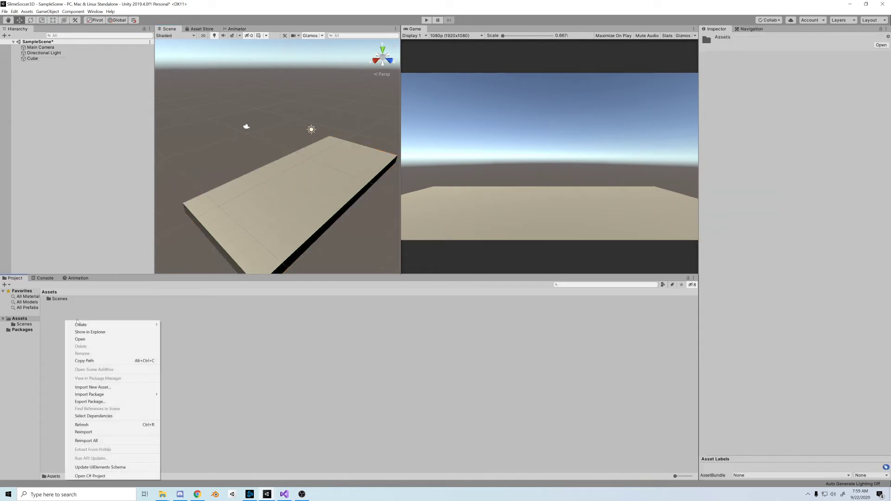
pyautogui.click(184, 82)
pyautogui.write('Blender')
pyautogui.press('Return')
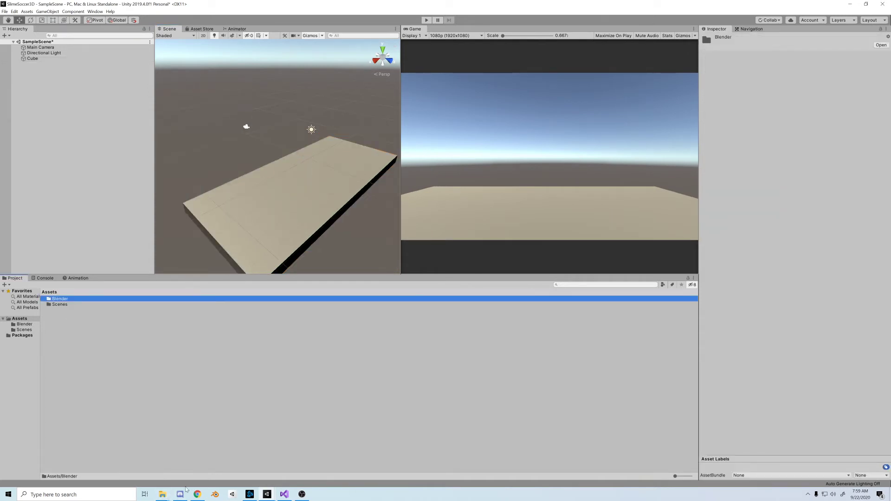
pyautogui.click(202, 463)
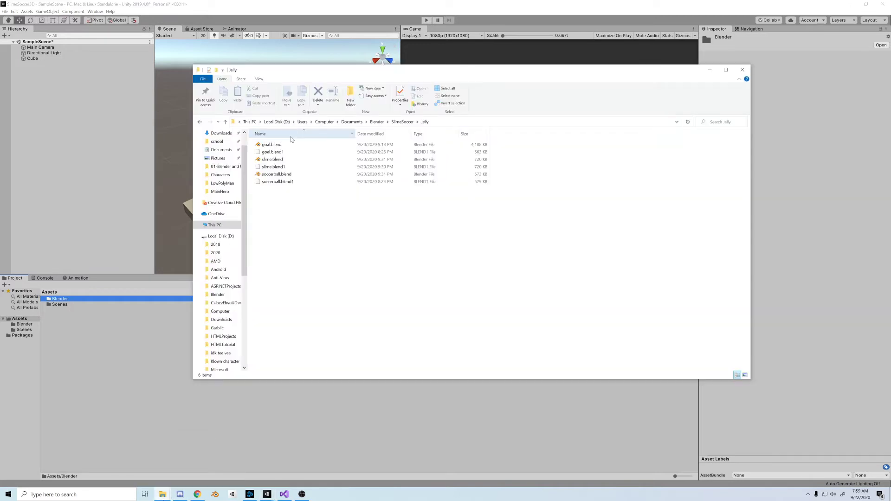
pyautogui.keyDown('ctrl'); pyautogui.click(274, 161); pyautogui.keyUp('ctrl')
pyautogui.moveTo(136, 354); pyautogui.dragTo(116, 356)
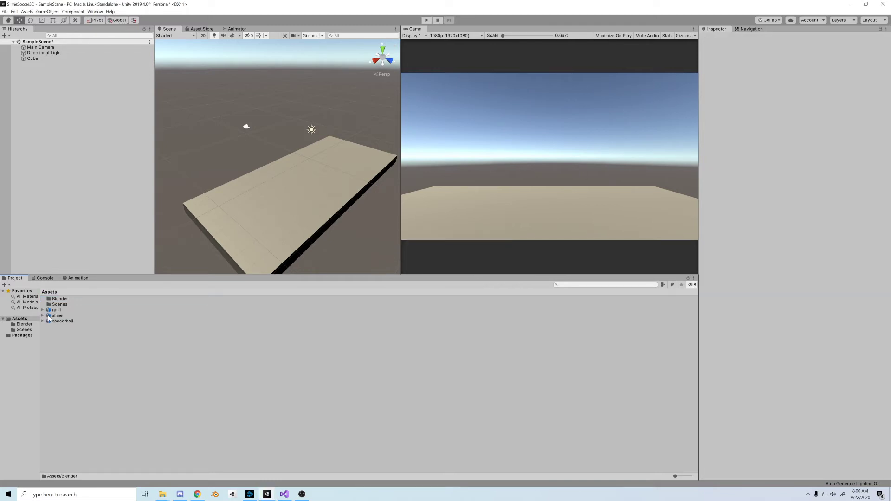
# Step: Move the three models into the Blender folder and place the slime on the floor
pyautogui.click(54, 310)
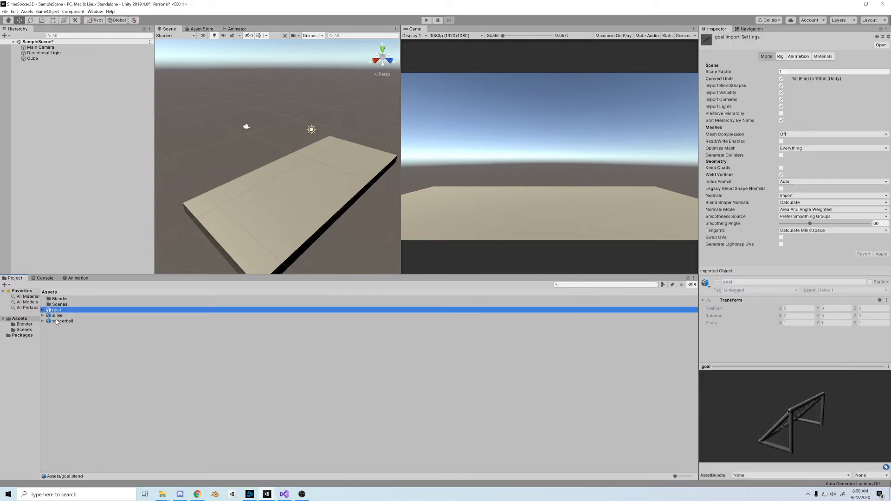
pyautogui.moveTo(56, 321); pyautogui.dragTo(55, 298)
pyautogui.doubleClick(56, 299)
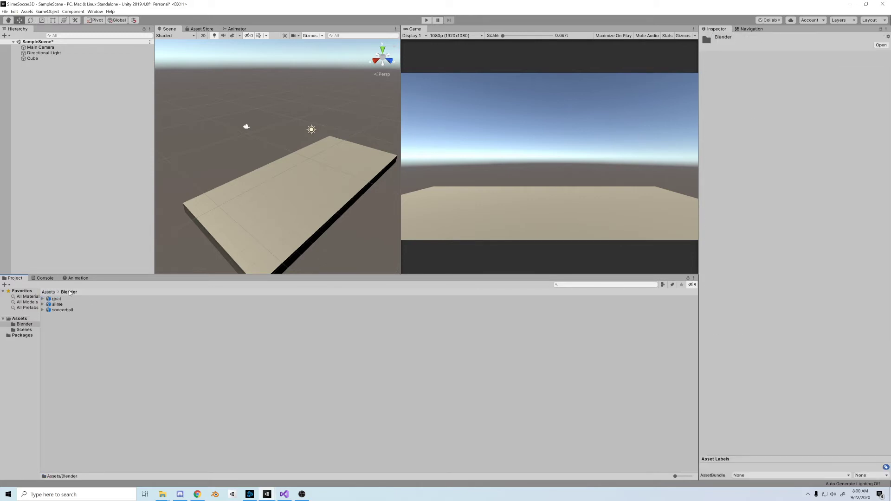
pyautogui.moveTo(210, 199)
pyautogui.keyDown('alt'); pyautogui.mouseDown()
pyautogui.moveTo(289, 192)
pyautogui.moveTo(151, 176)
pyautogui.mouseUp(); pyautogui.keyUp('alt')
pyautogui.moveTo(184, 207); pyautogui.dragTo(286, 167)
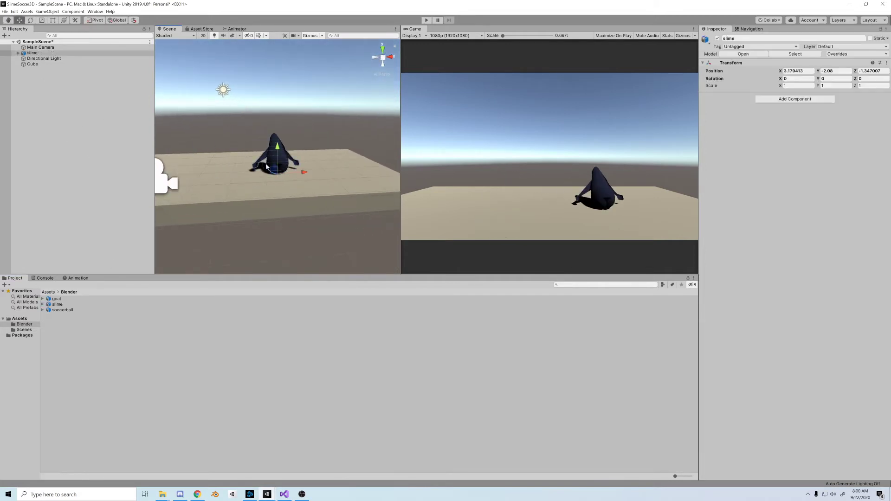
# Step: Create an empty Player object, parent the slime to it and reset its position
pyautogui.rightClick(85, 76)
pyautogui.click(111, 103)
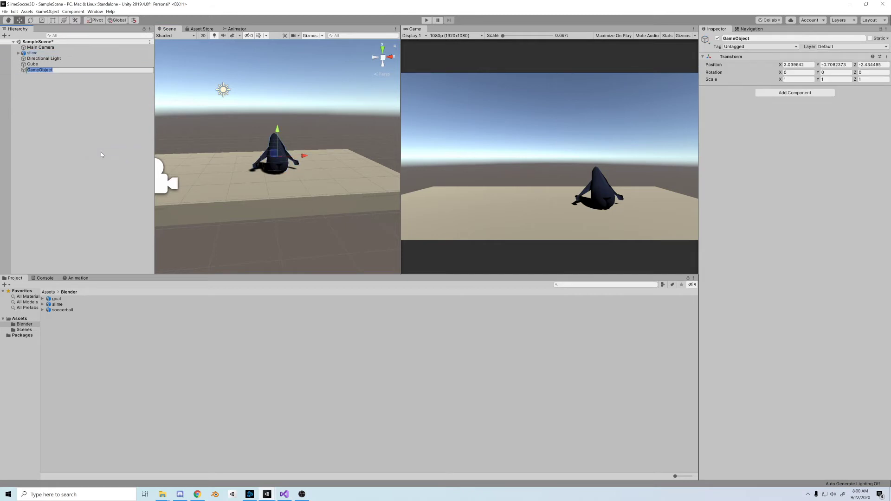
pyautogui.write('Player')
pyautogui.press('Return')
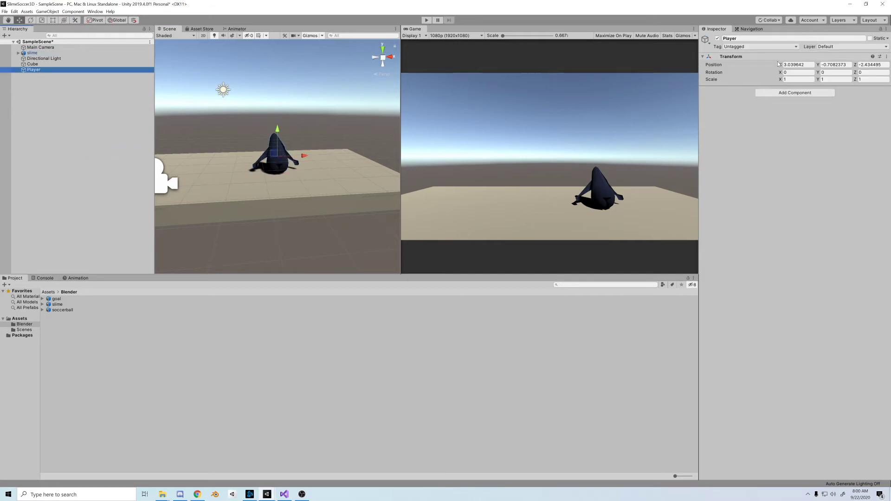
pyautogui.write('0')
pyautogui.moveTo(32, 52); pyautogui.dragTo(34, 69)
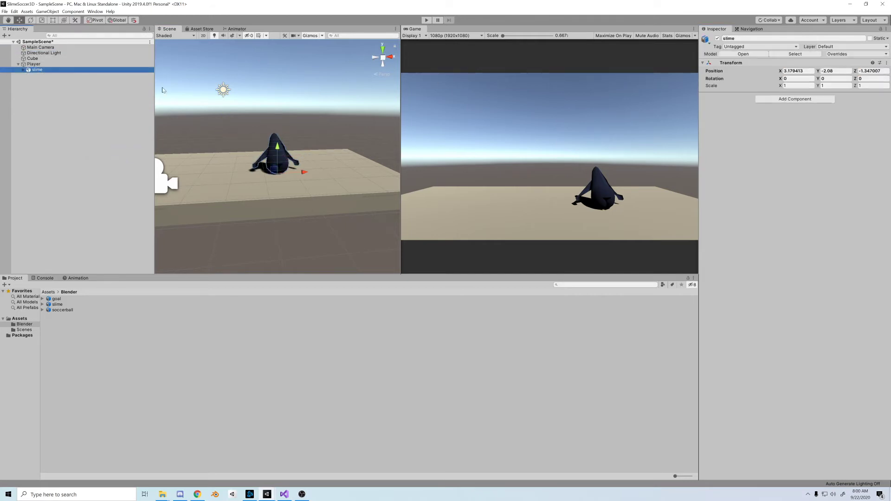
pyautogui.click(34, 64)
# Step: Rotate the slime to -90 degrees on Y, then reselect Player
pyautogui.press('e')
pyautogui.moveTo(242, 146); pyautogui.dragTo(319, 133)
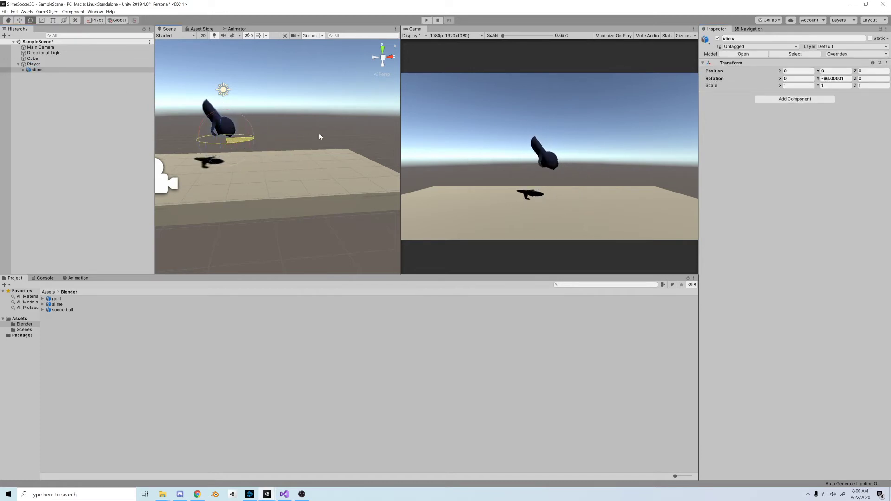
pyautogui.moveTo(240, 145); pyautogui.dragTo(240, 144)
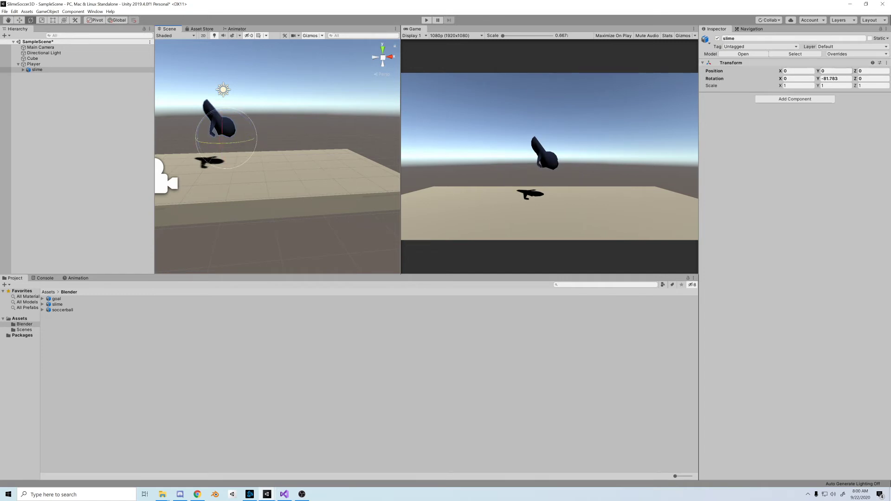
pyautogui.click(833, 79)
pyautogui.write('-90')
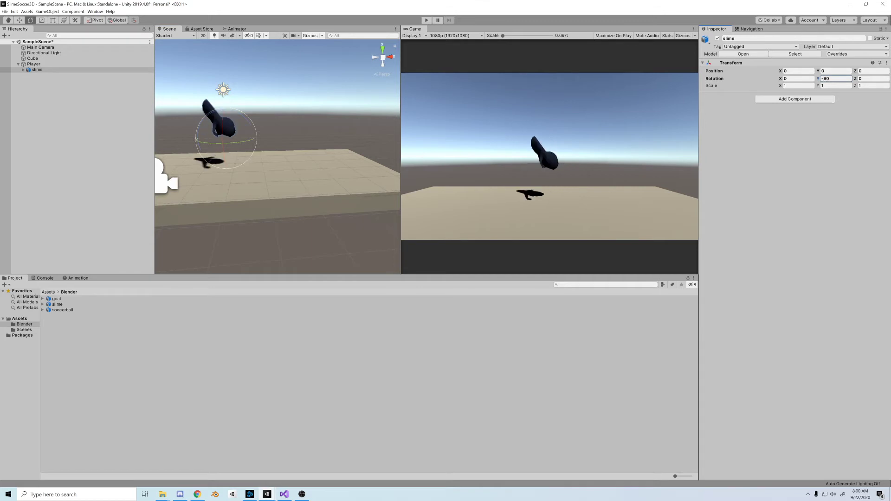
pyautogui.click(32, 64)
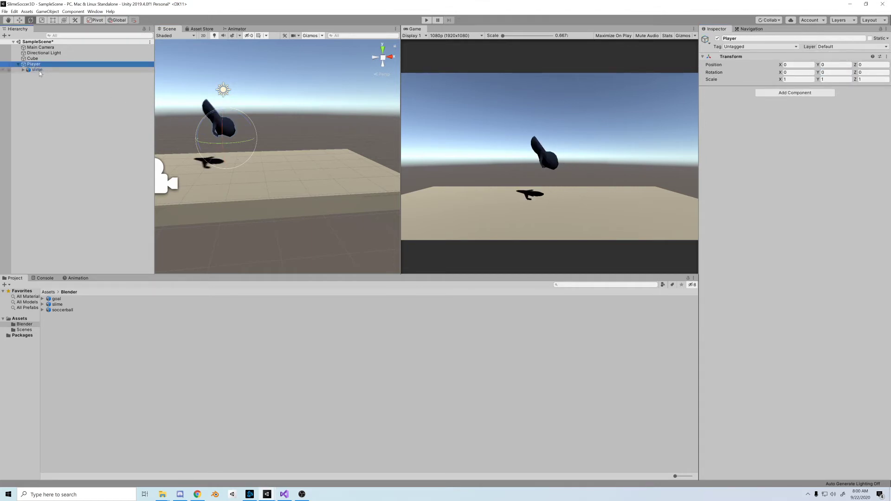
pyautogui.click(37, 70)
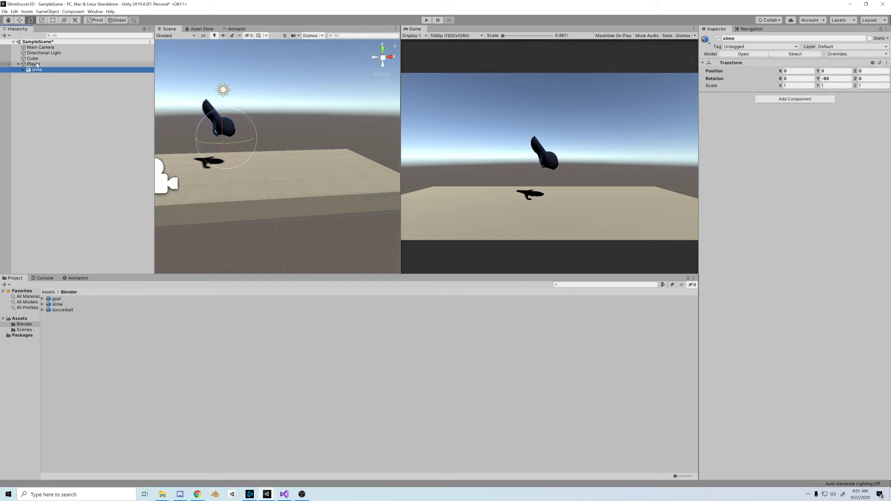
pyautogui.click(36, 65)
# Step: Drag the Player onto the floor and add a Character Controller component
pyautogui.moveTo(249, 140)
pyautogui.mouseDown()
pyautogui.moveTo(367, 141)
pyautogui.moveTo(488, 180)
pyautogui.mouseUp()
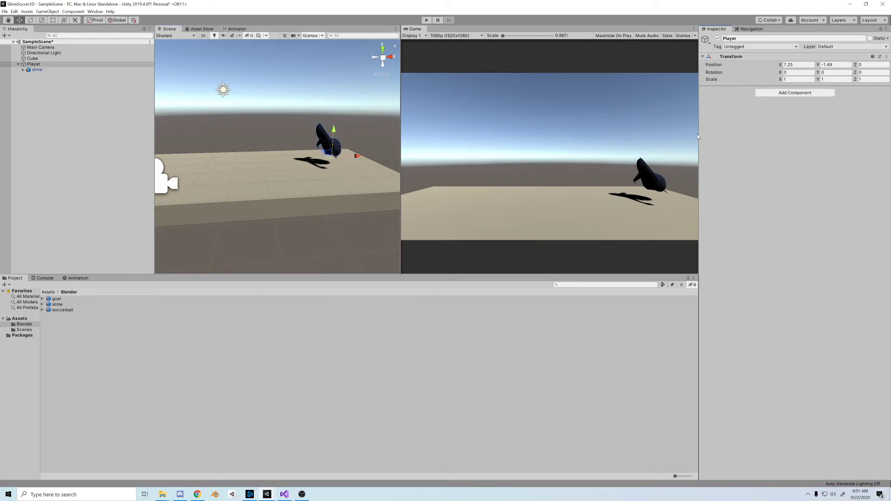
pyautogui.click(808, 94)
pyautogui.write('charact')
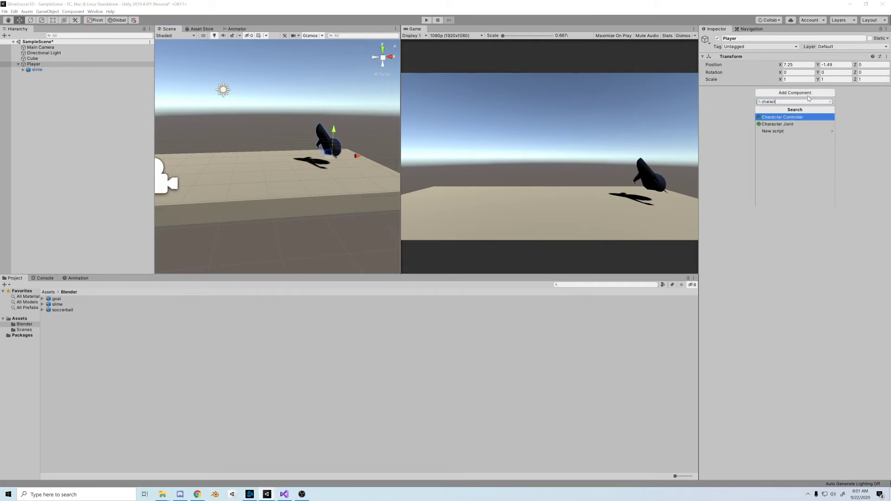
pyautogui.press('Return')
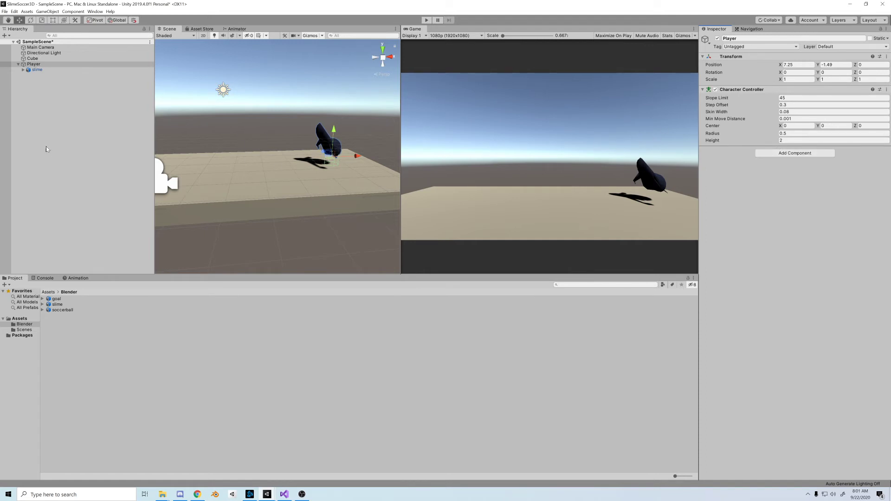
# Step: Create a C# script named PlayerMotor in the Assets folder
pyautogui.click(49, 291)
pyautogui.rightClick(59, 316)
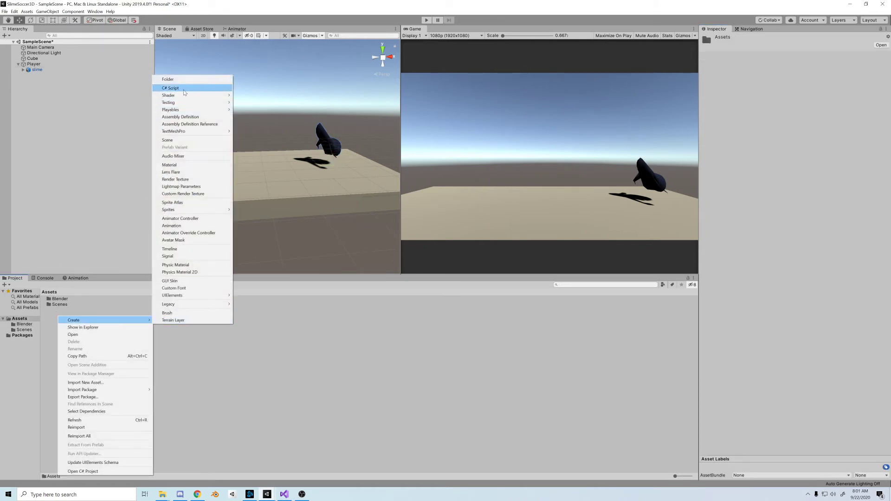
pyautogui.click(209, 88)
pyautogui.write('Scri')
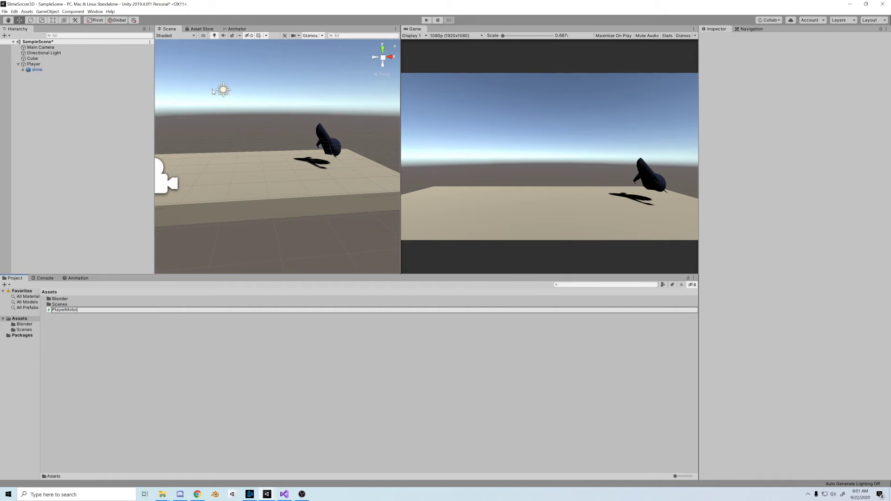
pyautogui.press('Return')
# Step: Create a Scripts folder, move PlayerMotor into it, and select Player
pyautogui.rightClick(60, 309)
pyautogui.click(181, 80)
pyautogui.write('Scripts')
pyautogui.press('Return')
pyautogui.doubleClick(59, 311)
pyautogui.moveTo(63, 316)
pyautogui.mouseDown()
pyautogui.moveTo(59, 310)
pyautogui.moveTo(228, 292)
pyautogui.moveTo(62, 299)
pyautogui.mouseUp()
pyautogui.click(33, 64)
# Step: Open PlayerMotor and delete the default Start and Update methods
pyautogui.doubleClick(63, 299)
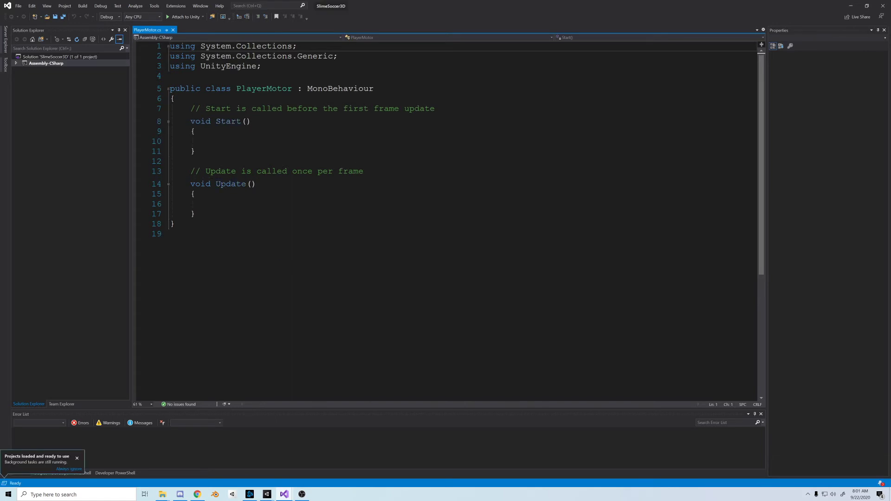
pyautogui.click(195, 152)
pyautogui.tripleClick(196, 213)
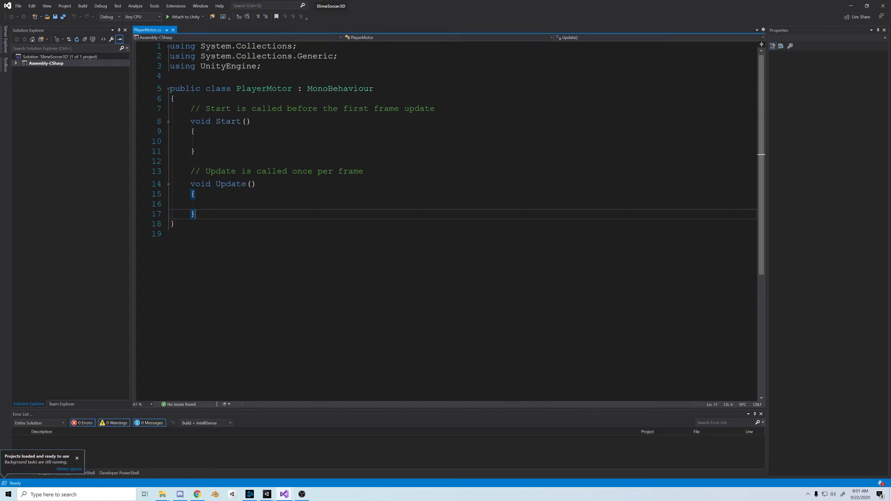
pyautogui.moveTo(197, 214); pyautogui.dragTo(171, 109)
pyautogui.press('Delete')
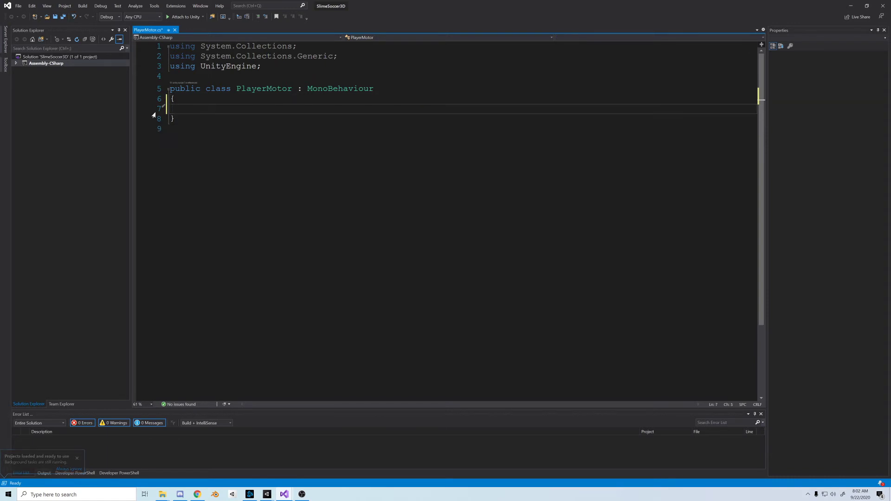
pyautogui.write('p')
pyautogui.press('BackSpace')
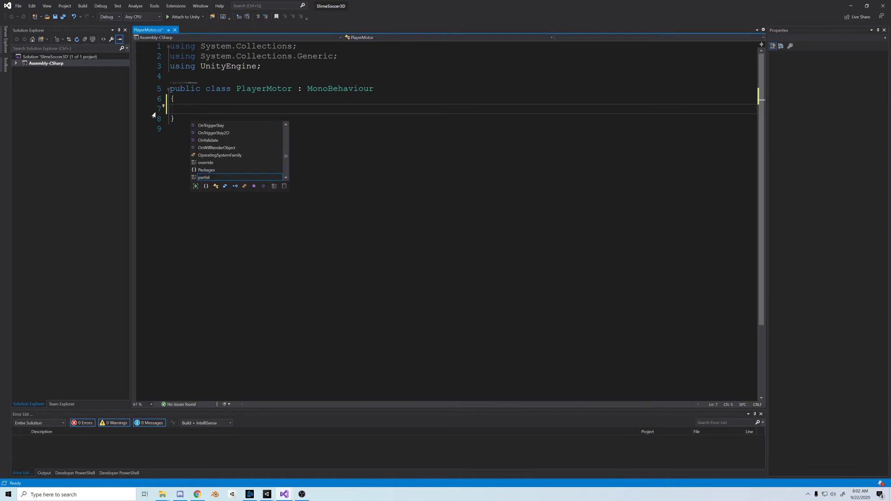
pyautogui.write('private CharacterController')
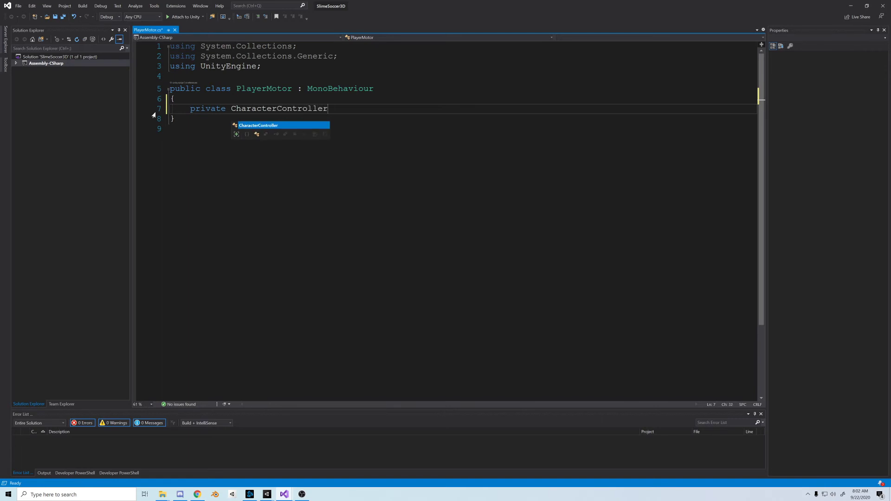
pyautogui.write(' _controller;')
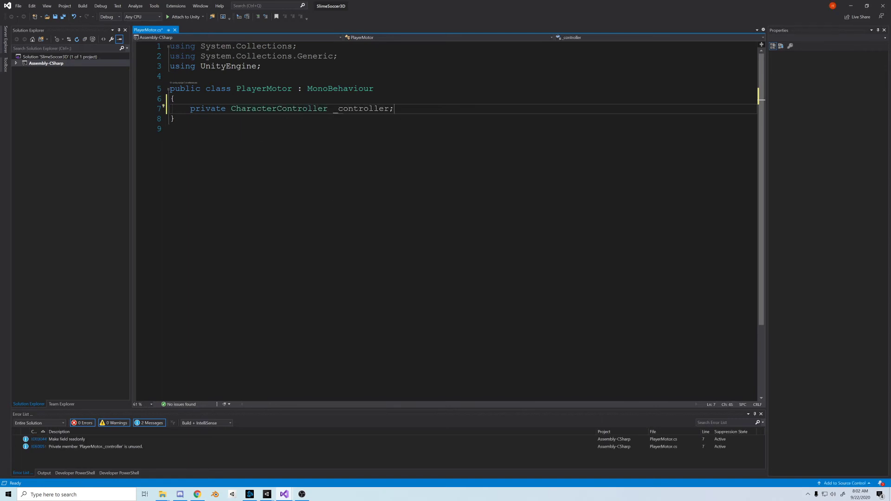
# Step: Declare _controller, [SerializeField] _moveSpeed = 10f and Vector3 _move fields, then insert Start()
pyautogui.press('Return')
pyautogui.press('Return')
pyautogui.press('Up')
pyautogui.press('Up')
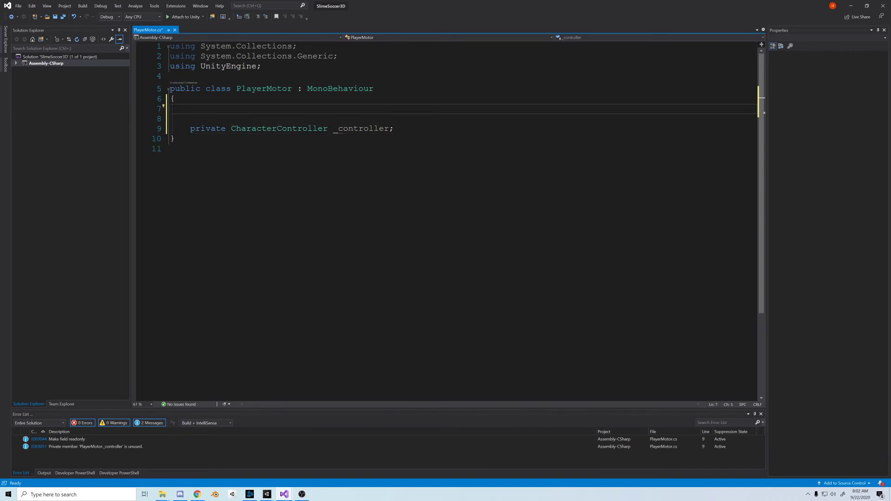
pyautogui.write('[Se')
pyautogui.press('Tab')
pyautogui.write('private float _')
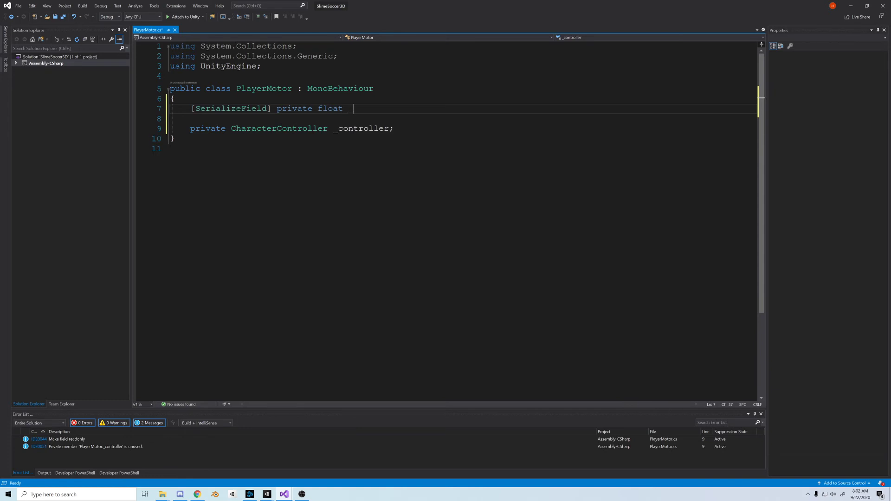
pyautogui.write('moveSpeed')
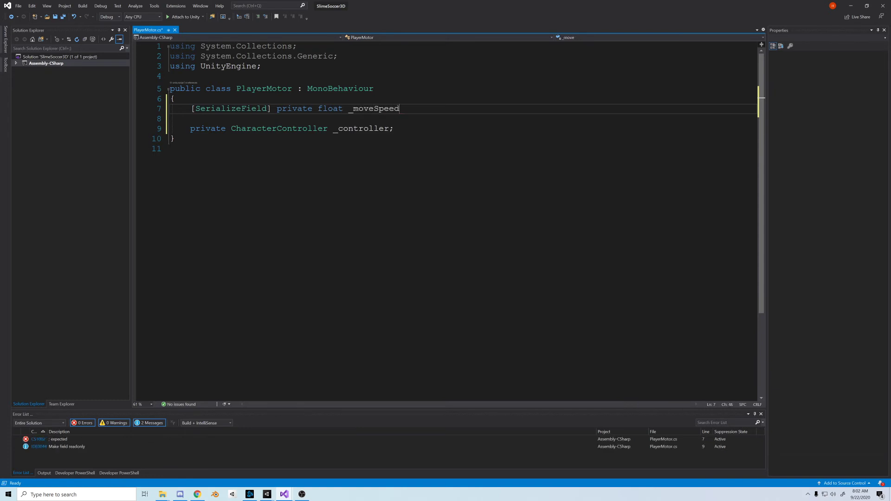
pyautogui.write(' = 10f;')
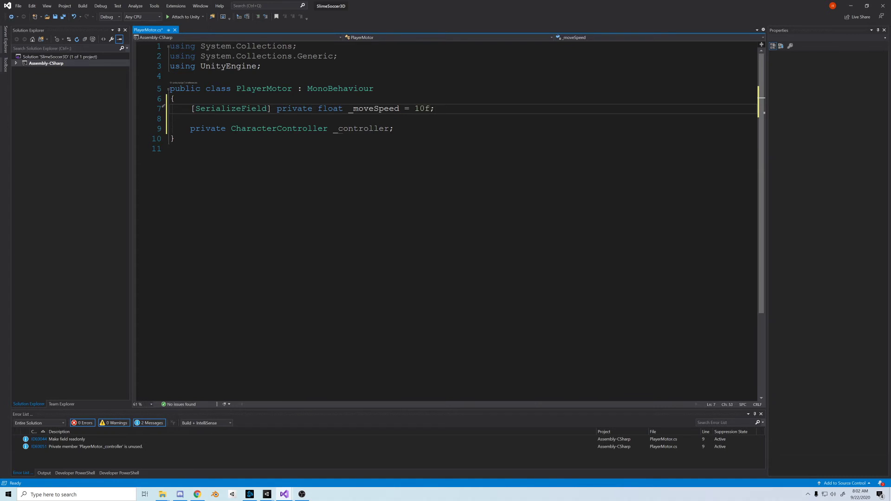
pyautogui.press('Return')
pyautogui.press('Return')
pyautogui.write('private Vector')
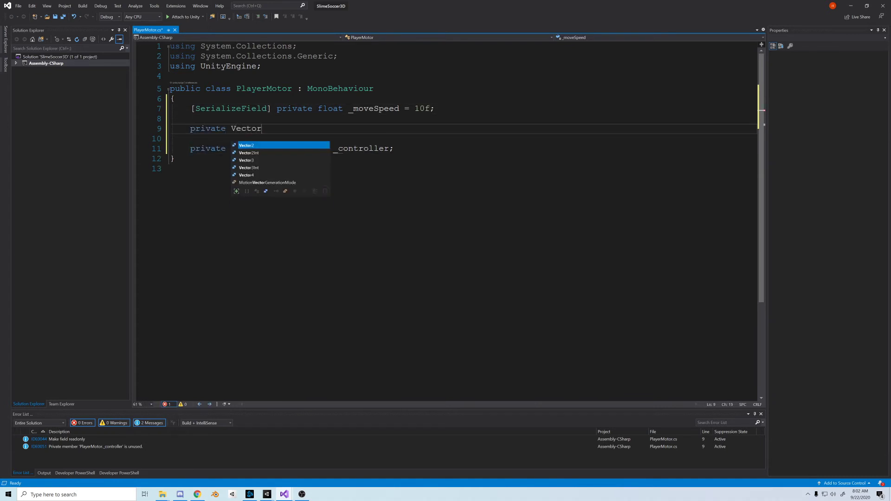
pyautogui.write('3 _move;')
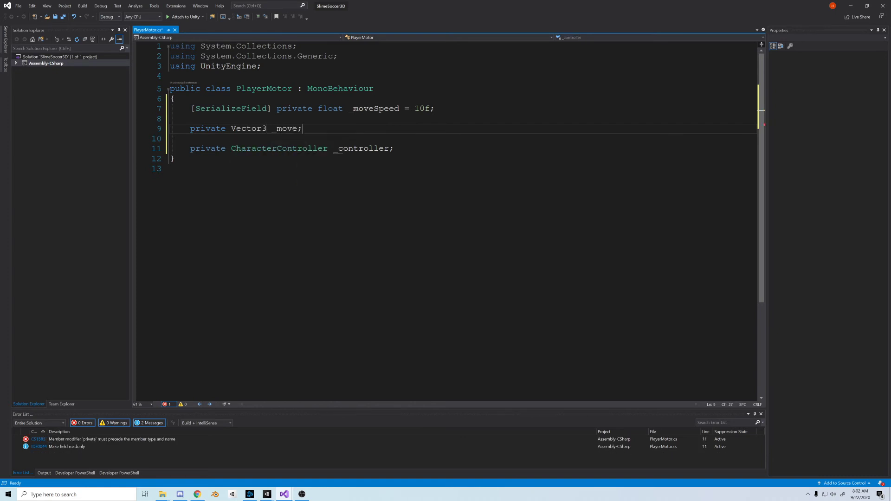
pyautogui.press('Down')
pyautogui.press('Down')
pyautogui.press('End')
pyautogui.press('Return')
pyautogui.press('Return')
pyautogui.write('start')
pyautogui.press('Tab')
pyautogui.write('_con')
# Step: Assign _controller = GetComponent<CharacterController>() in Start and insert an Update method
pyautogui.press('Tab')
pyautogui.write('= GetComponent<C')
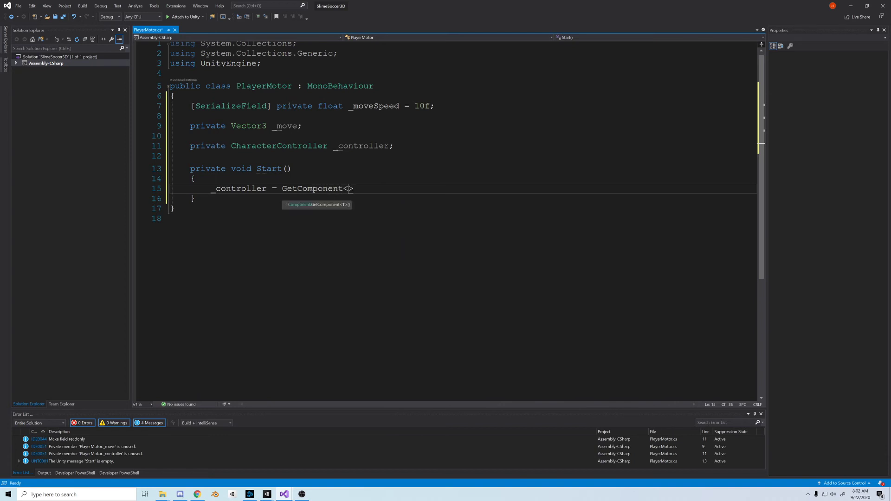
pyautogui.write('har')
pyautogui.press('Tab')
pyautogui.write('();')
pyautogui.press('Down')
pyautogui.press('Return')
pyautogui.press('Return')
pyautogui.write('update')
pyautogui.press('Tab')
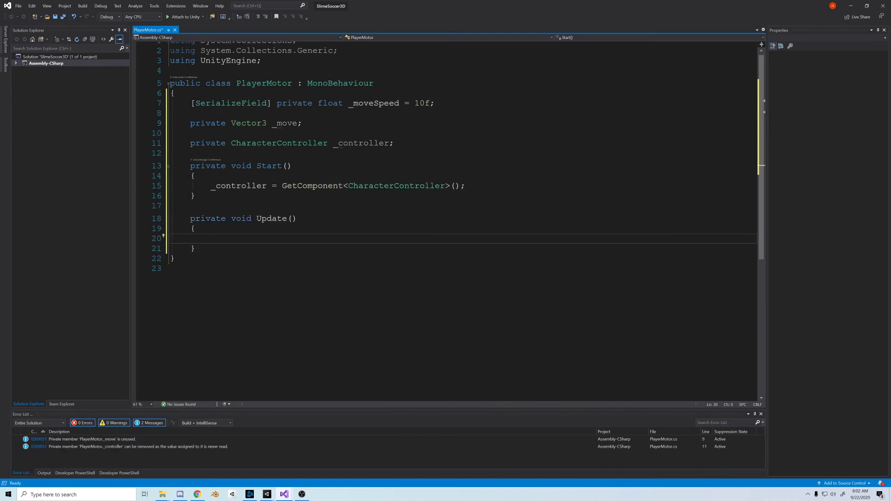
pyautogui.write('float horizontal = ')
pyautogui.write('Input.GetAxisRaw("Horizontal"')
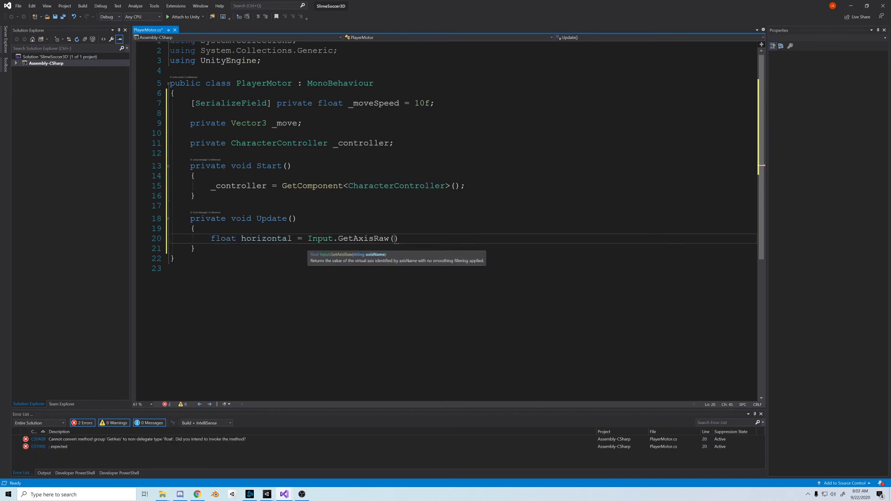
pyautogui.write(');')
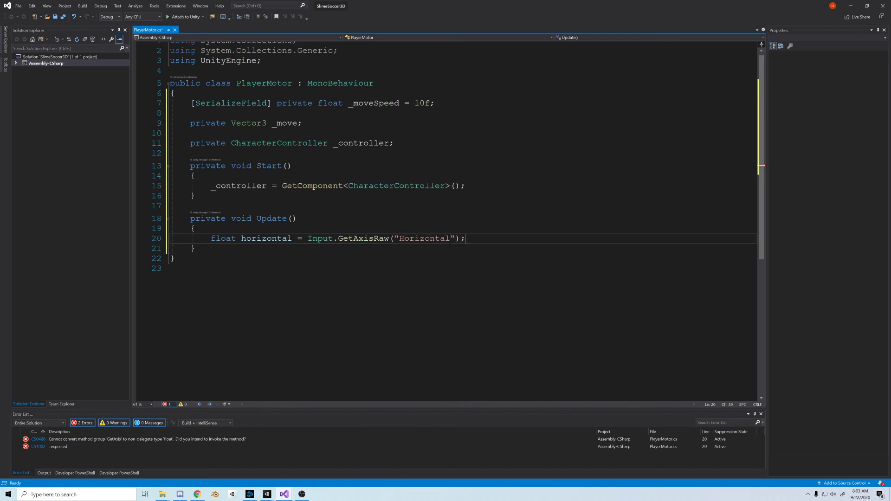
# Step: Write the GetAxisRaw horizontal input and _move lines in Update, then select them
pyautogui.press('Return')
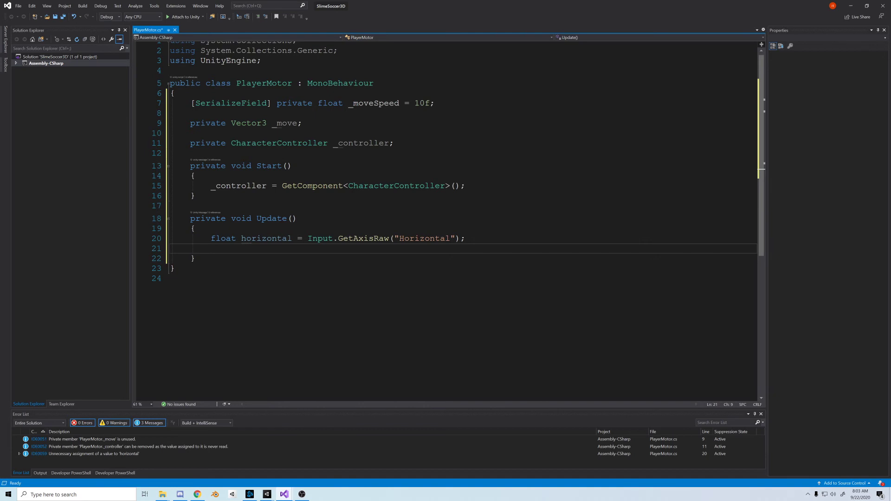
pyautogui.press('Return')
pyautogui.write('_move ')
pyautogui.write('(')
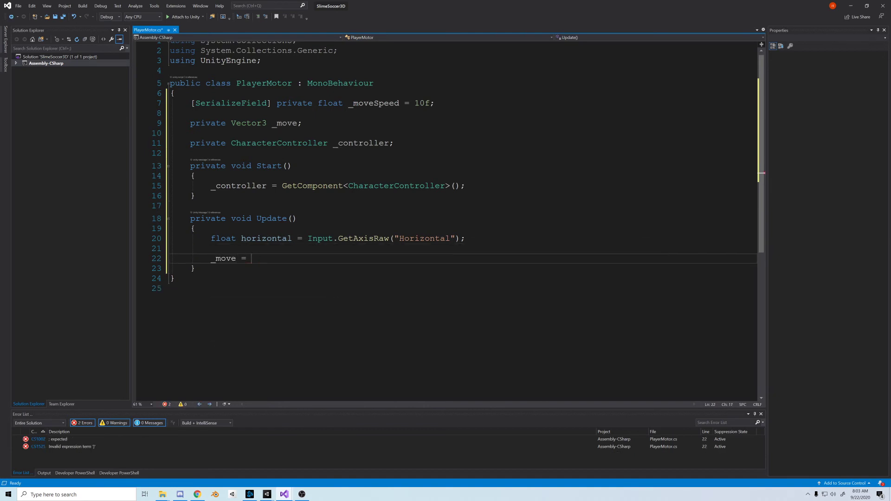
pyautogui.write('new Vector3(horizontal, 0, 0')
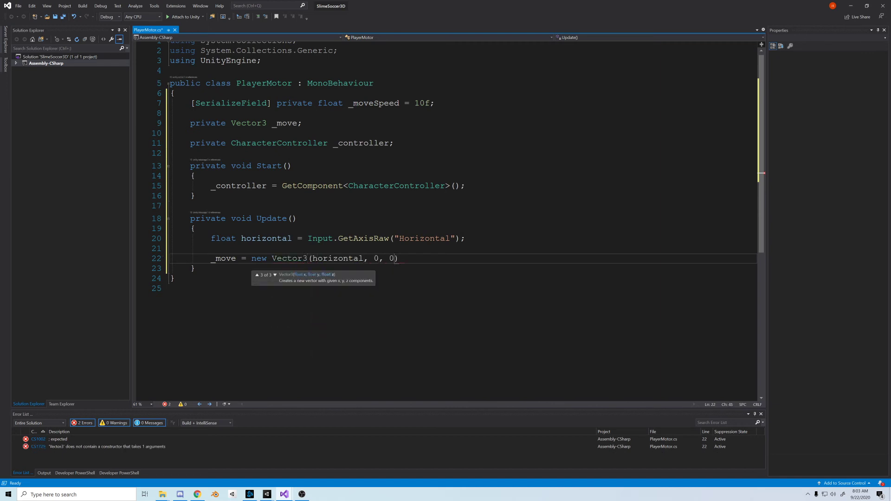
pyautogui.write(');')
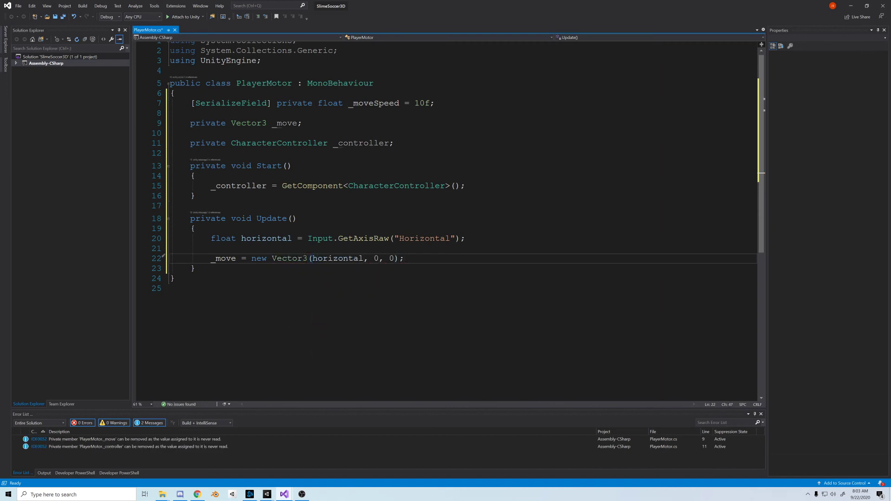
pyautogui.hotkey('shift', 'Home')
pyautogui.hotkey('shift', 'Home')
pyautogui.hotkey('shift', 'Up')
pyautogui.hotkey('shift', 'Up')
# Step: Move the cut movement lines into a new private Vector3 CalculateMovement() method
pyautogui.hotkey('ctrl', 'x')
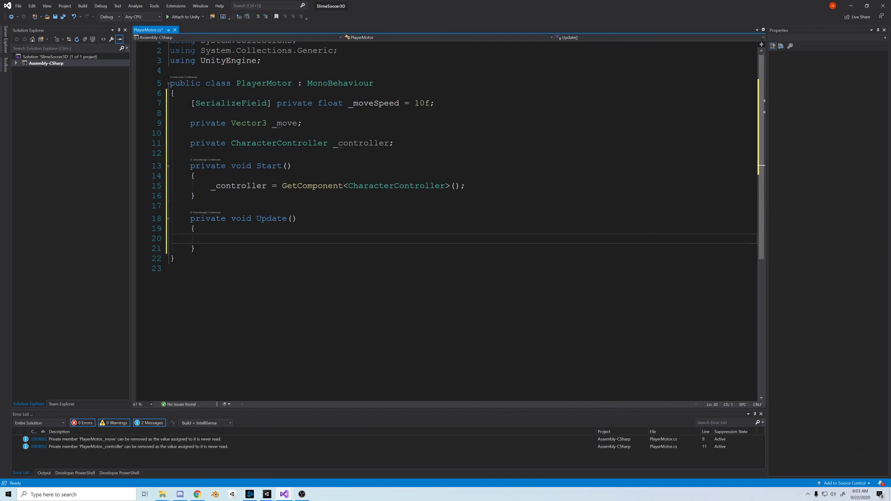
pyautogui.press('Down')
pyautogui.press('End')
pyautogui.press('Return')
pyautogui.press('Return')
pyautogui.write('private Vector3 CalculateMovement()')
pyautogui.press('Return')
pyautogui.write('{')
pyautogui.press('Return')
pyautogui.hotkey('ctrl', 'v')
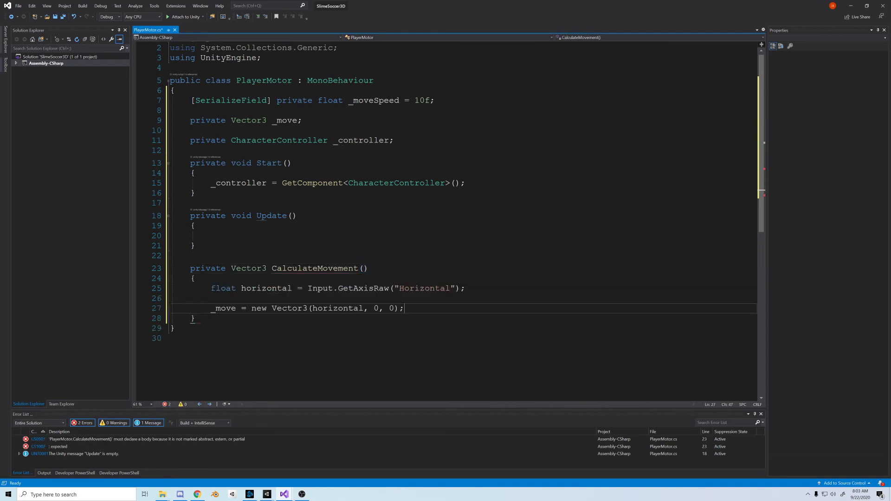
# Step: Add return _move; to CalculateMovement and call CalculateMovement() from Update
pyautogui.press('Up')
pyautogui.press('Delete')
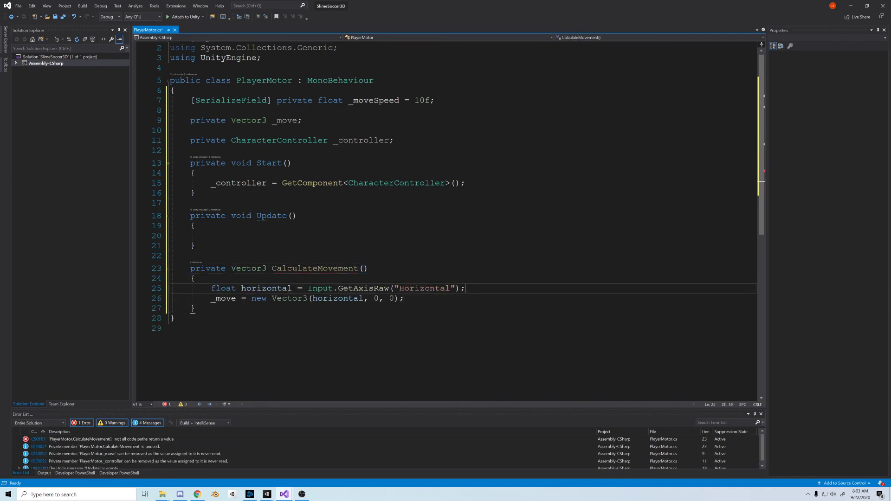
pyautogui.press('End')
pyautogui.press('Return')
pyautogui.press('Return')
pyautogui.write('return ')
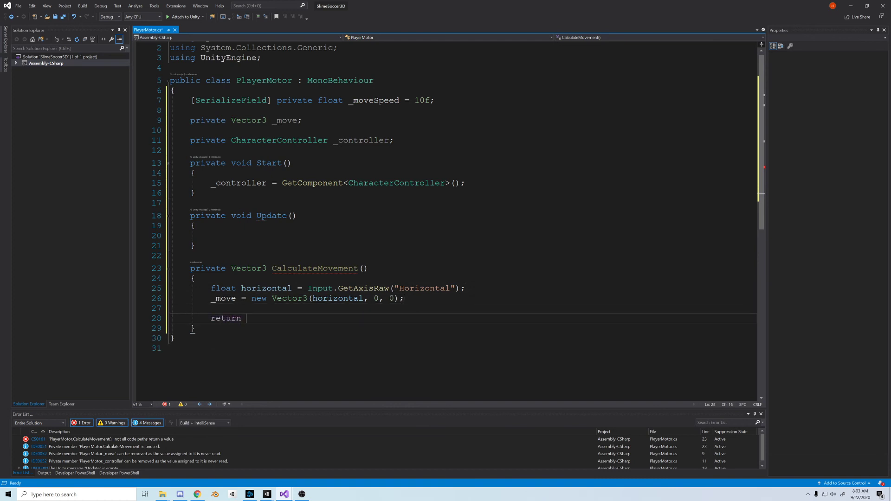
pyautogui.write('_move;')
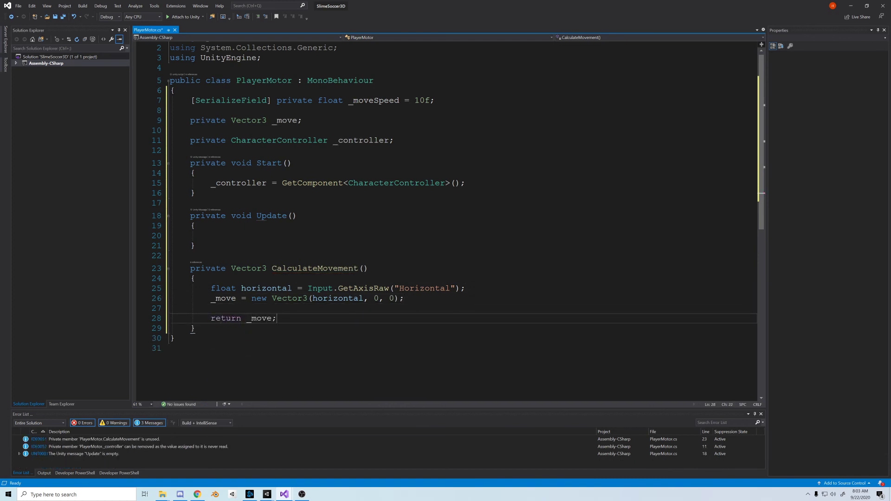
pyautogui.press('Up')
pyautogui.press('Up')
pyautogui.press('Up')
pyautogui.write('Cal')
pyautogui.press('Tab')
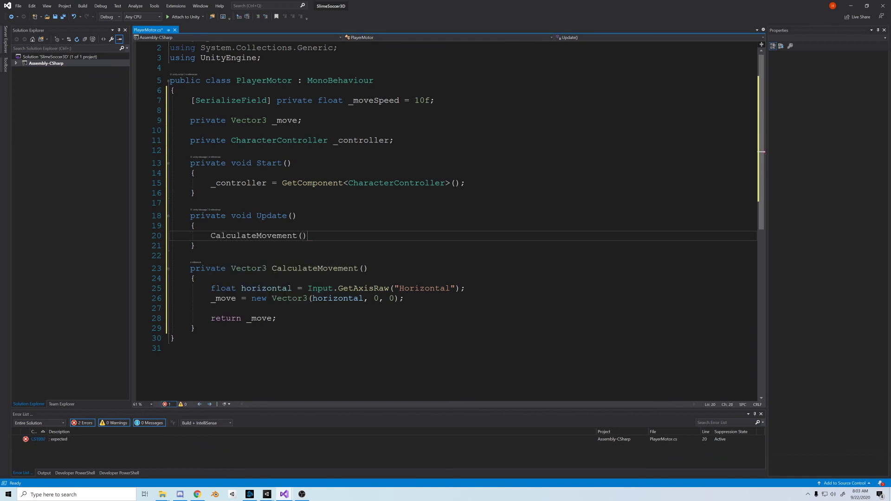
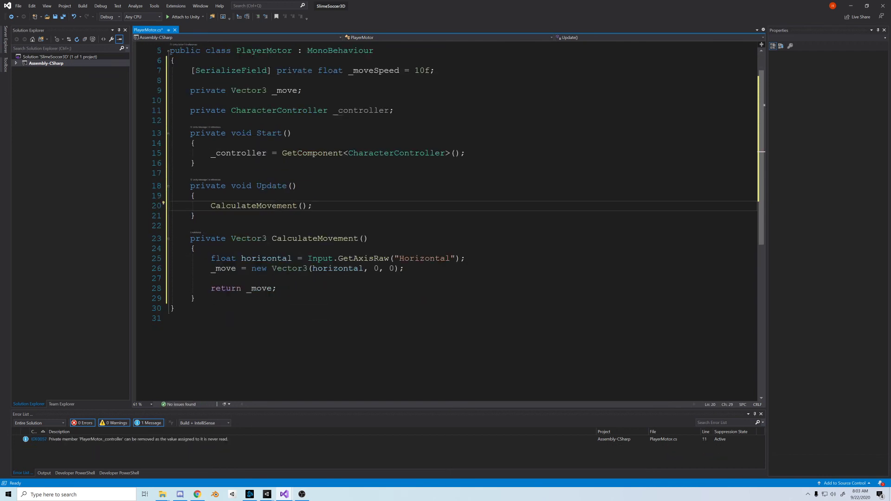
# Step: Write LateUpdate with _controller.Move(_move * _moveSpeed * Time.deltaTime) below Update and save
pyautogui.press('Down')
pyautogui.press('Return')
pyautogui.press('Return')
pyautogui.write('Late')
pyautogui.press('Tab')
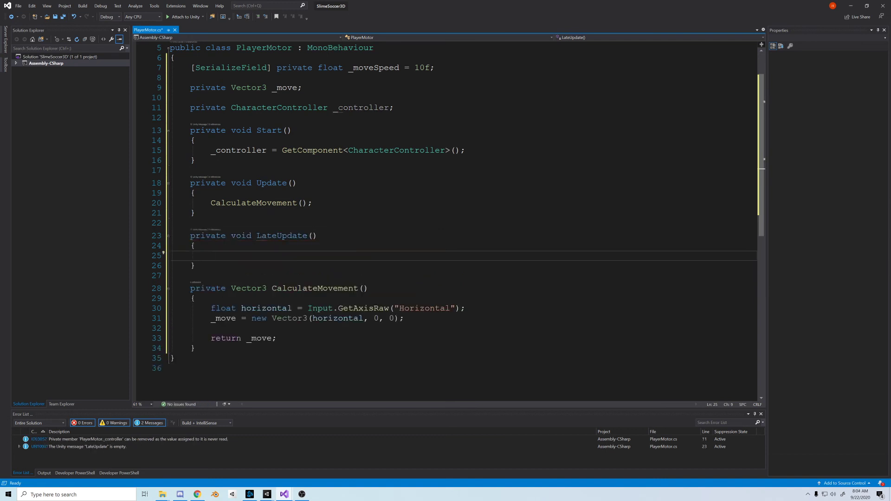
pyautogui.write('_controller.Move(')
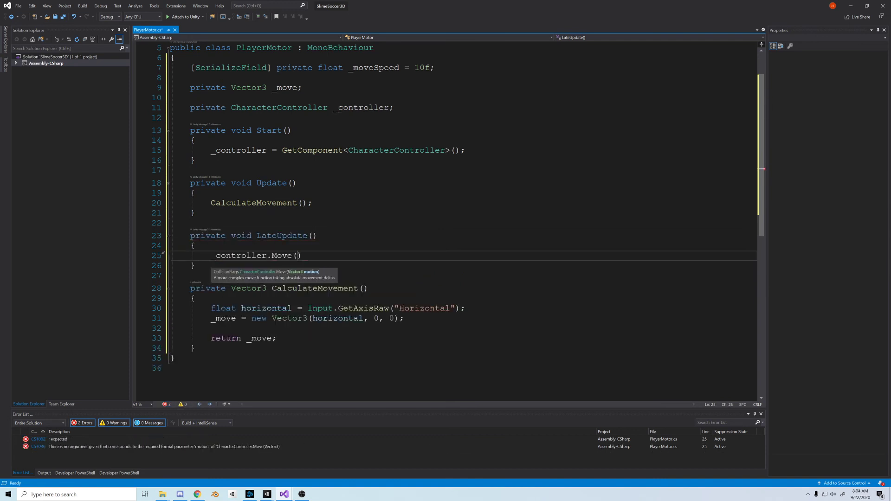
pyautogui.write('_move,')
pyautogui.write(')m')
pyautogui.write('_moveSpeed * Time.deltaTime);')
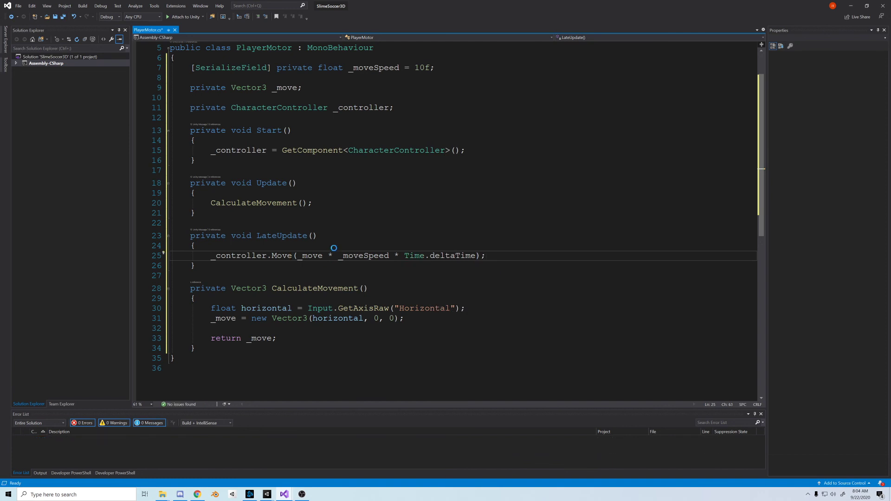
pyautogui.hotkey('ctrl', 's')
pyautogui.hotkey('shift', 'Home')
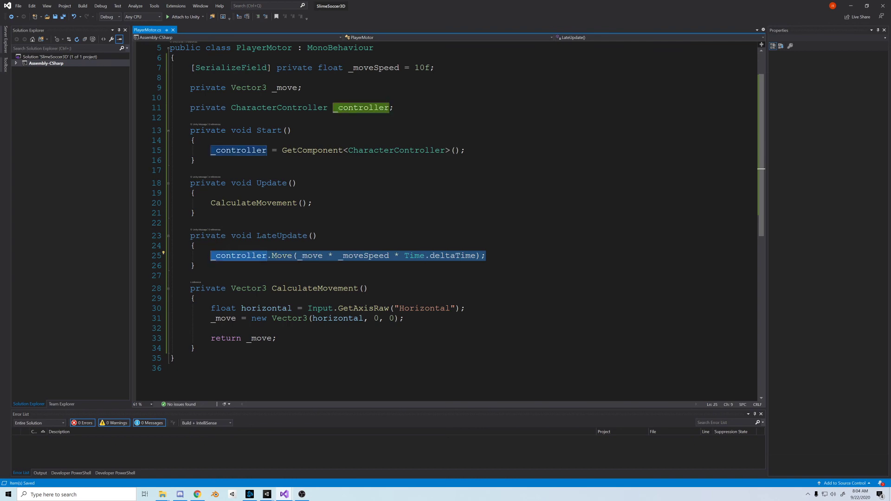
pyautogui.scroll(-3, 458, 203)
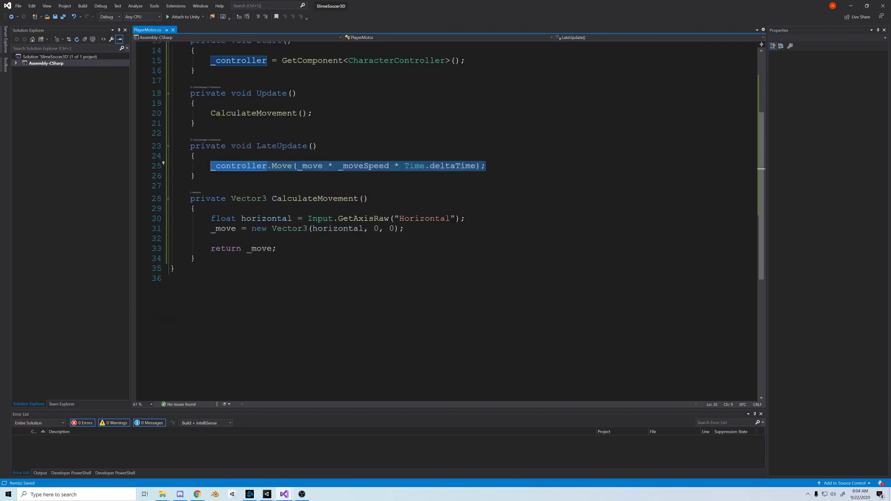
# Step: Play the scene in Unity and test the slime sliding left and right with A/D
pyautogui.hotkey('alt', 'Tab')
pyautogui.hotkey('ctrl', 'p')
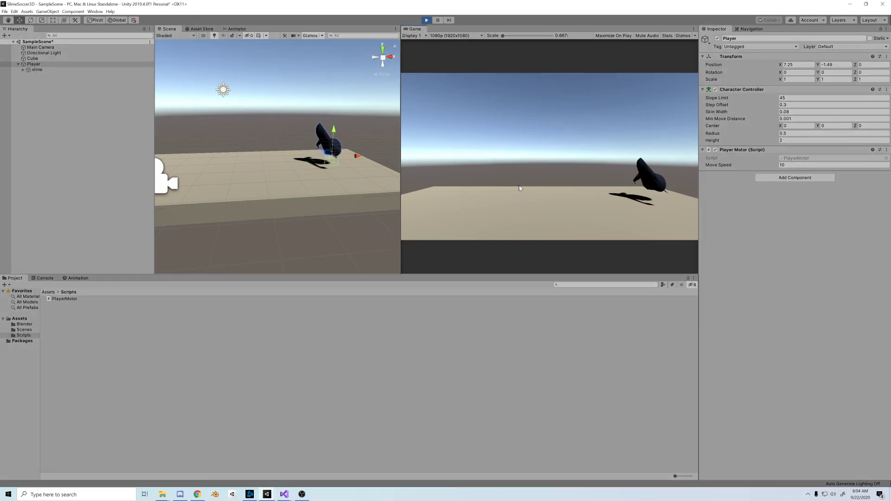
pyautogui.press('a')
pyautogui.press('d')
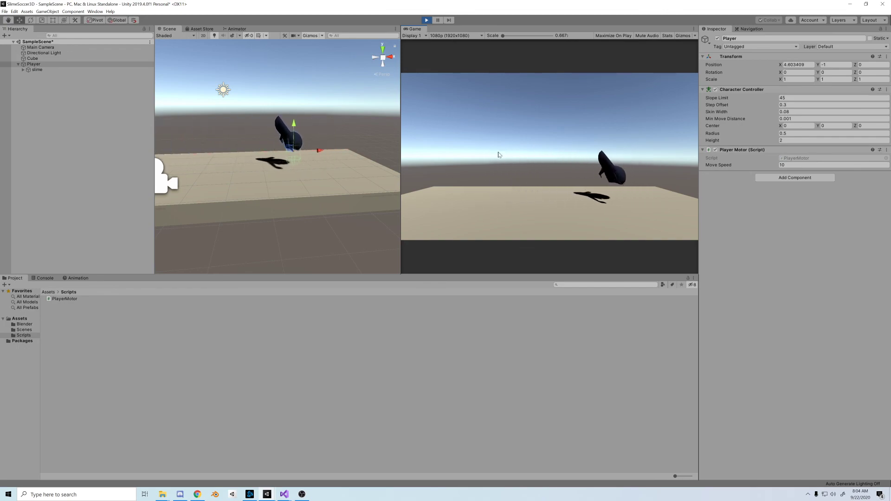
pyautogui.press('a')
pyautogui.click(427, 20)
pyautogui.hotkey('alt', 'Tab')
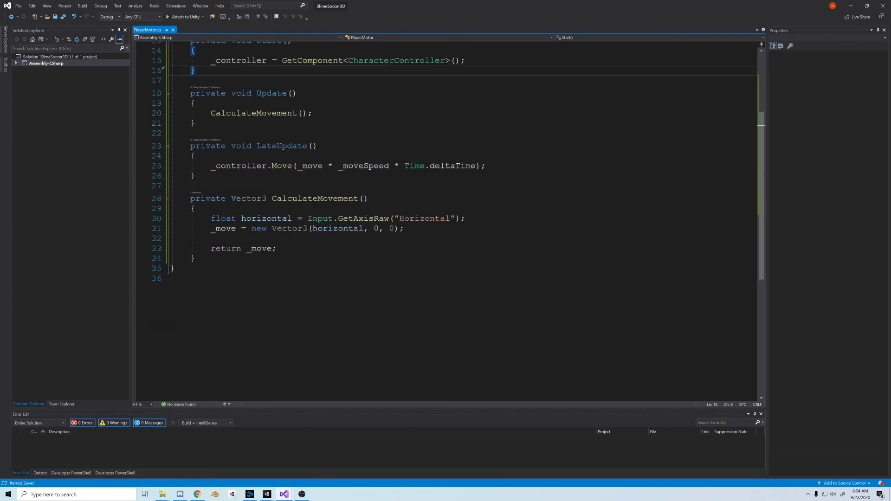
# Step: Replace the movement statement on line 25 in LateUpdate with a Move() call
pyautogui.click(278, 249)
pyautogui.click(502, 166)
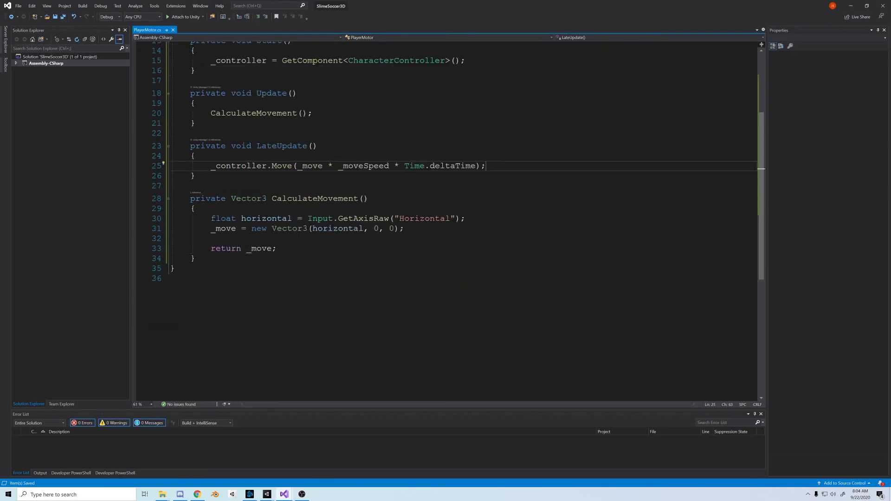
pyautogui.hotkey('shift', 'Home')
pyautogui.press('BackSpace')
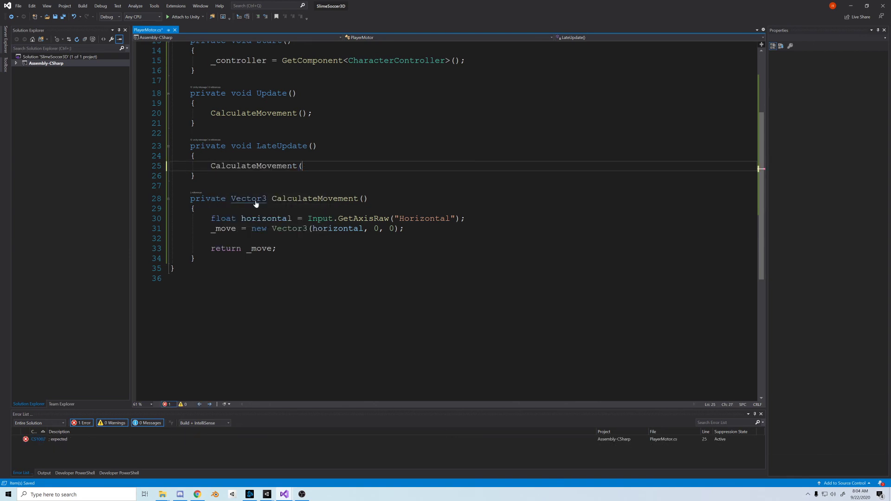
pyautogui.write('Mov(')
pyautogui.hotkey('ctrl', 'z')
pyautogui.write('e')
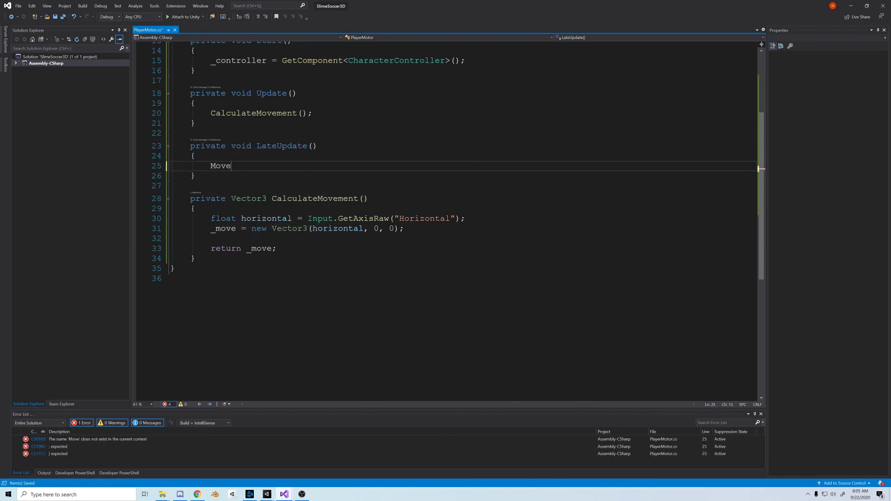
pyautogui.write('();')
pyautogui.press('Down')
pyautogui.press('Down')
pyautogui.press('Down')
# Step: Add a private Move() method below CalculateMovement to hold the controller movement statement
pyautogui.press('Up')
pyautogui.press('Return')
pyautogui.press('Return')
pyautogui.write('private void OnAnimatorMove(')
pyautogui.hotkey('ctrl', 'z')
pyautogui.write('e() {')
pyautogui.press('Return')
pyautogui.write('_controller.Move(_move * _moveSpeed * Time.deltaTime);')
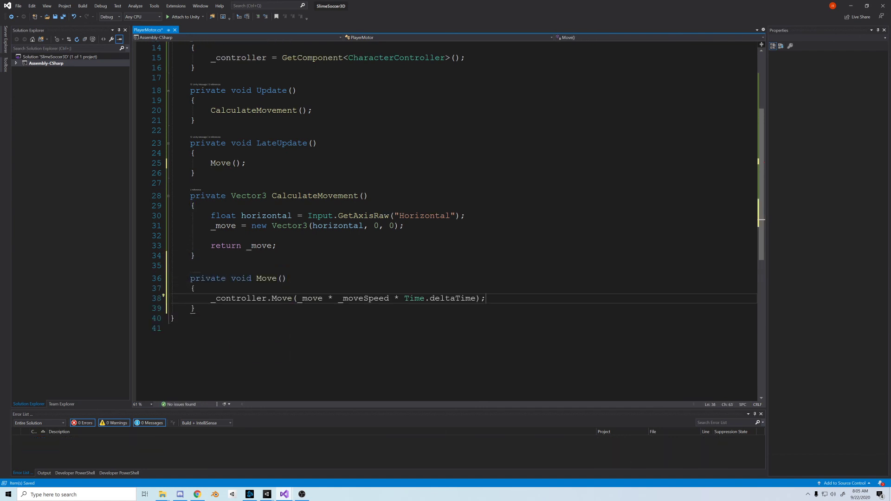
pyautogui.scroll(1, 760, 222)
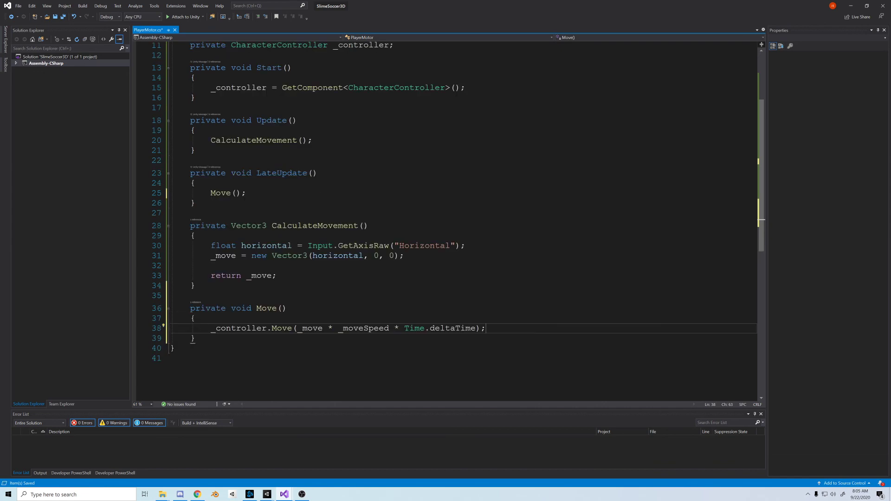